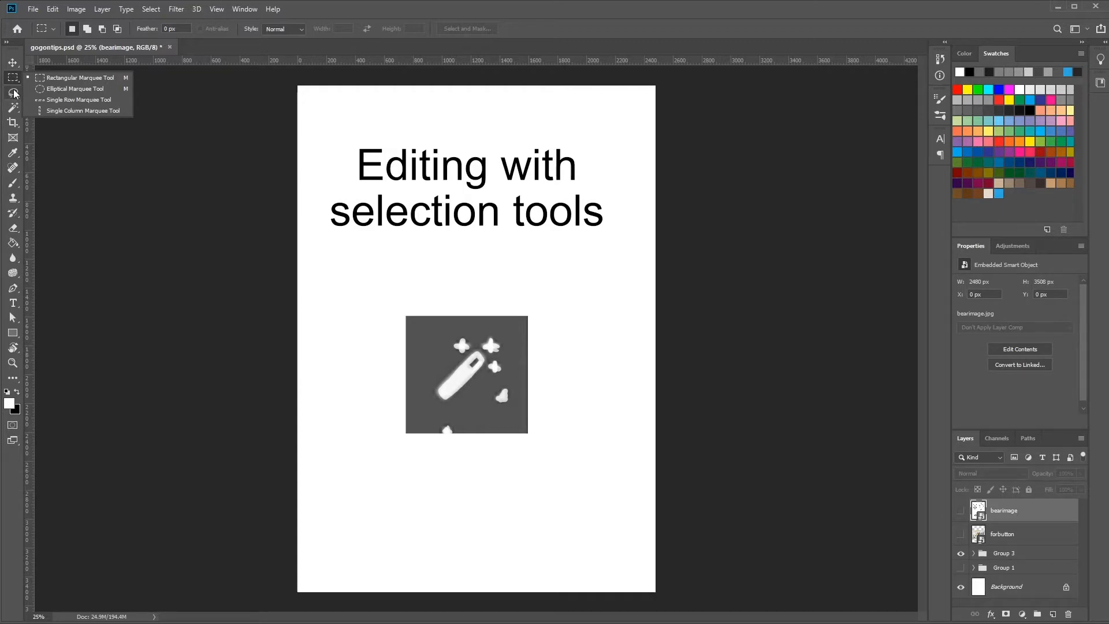
Activate the Magic Wand tool, hide Group 3, and leave only the bearimage layer visible above the Background.
{"action": "left_click", "coordinate": [15, 93]}
{"action": "left_click", "coordinate": [12, 107]}
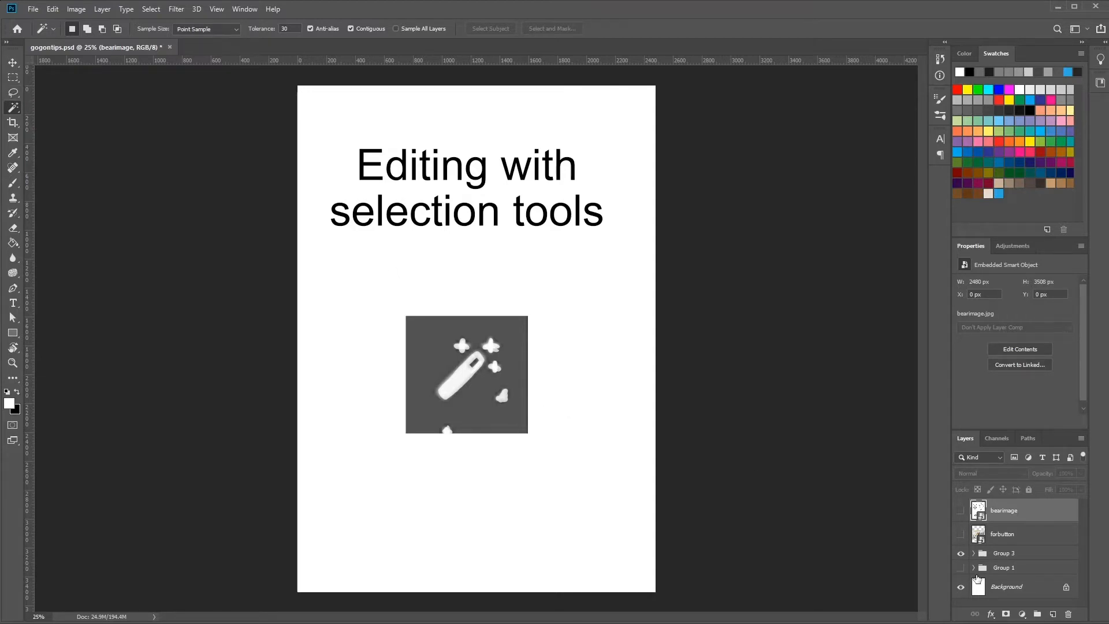
{"action": "left_click", "coordinate": [961, 553]}
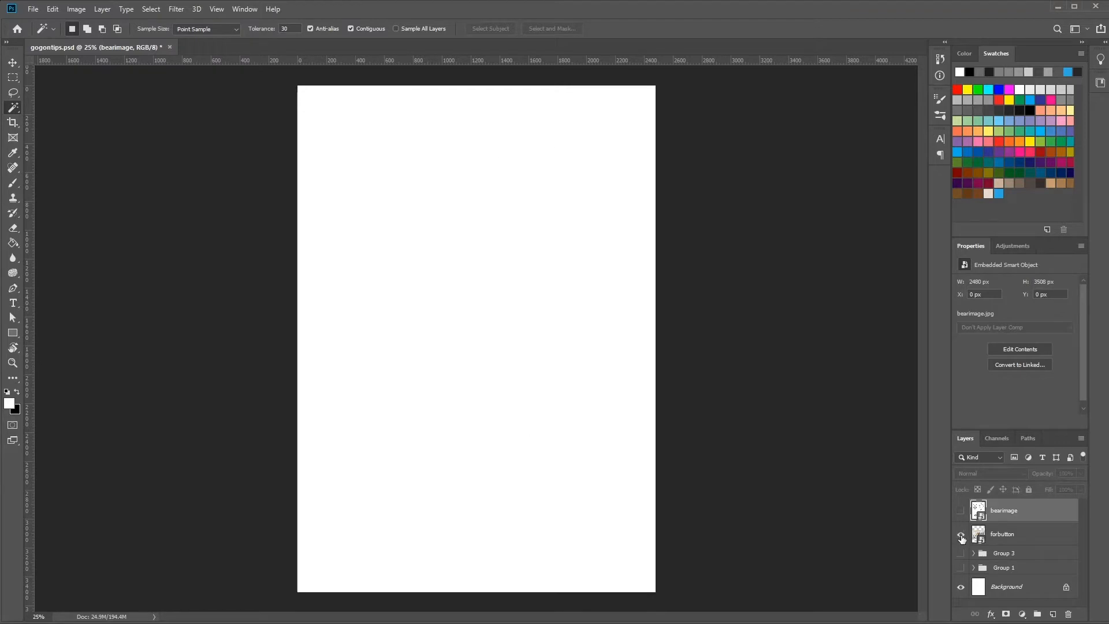
{"action": "left_click", "coordinate": [961, 535]}
{"action": "left_click", "coordinate": [961, 510]}
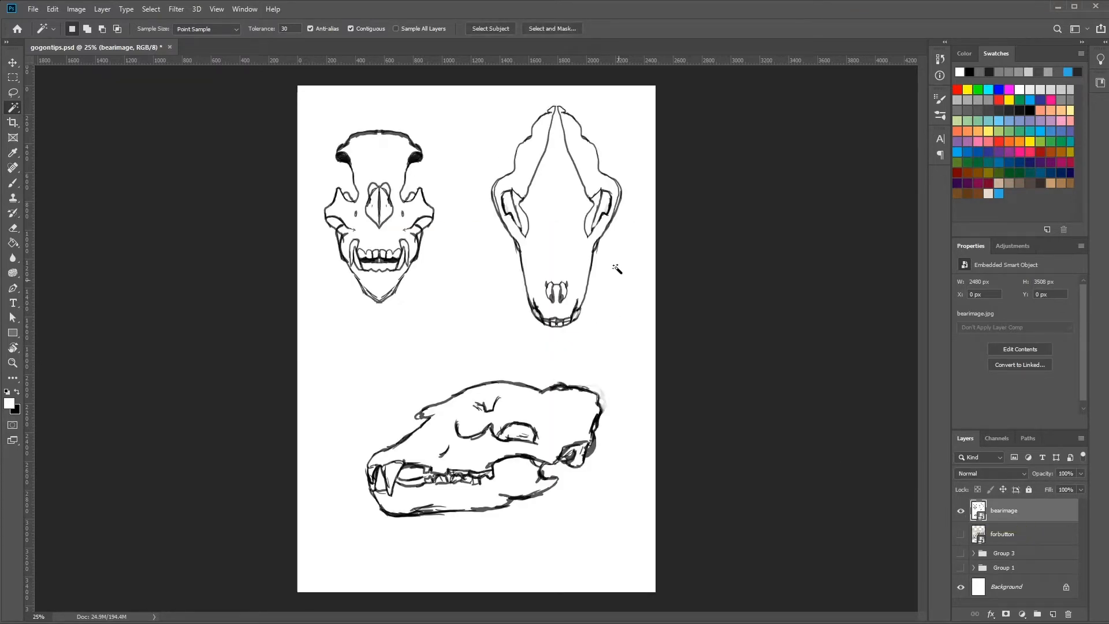
{"action": "left_click", "coordinate": [960, 510]}
{"action": "left_click", "coordinate": [960, 536]}
{"action": "left_click", "coordinate": [961, 538]}
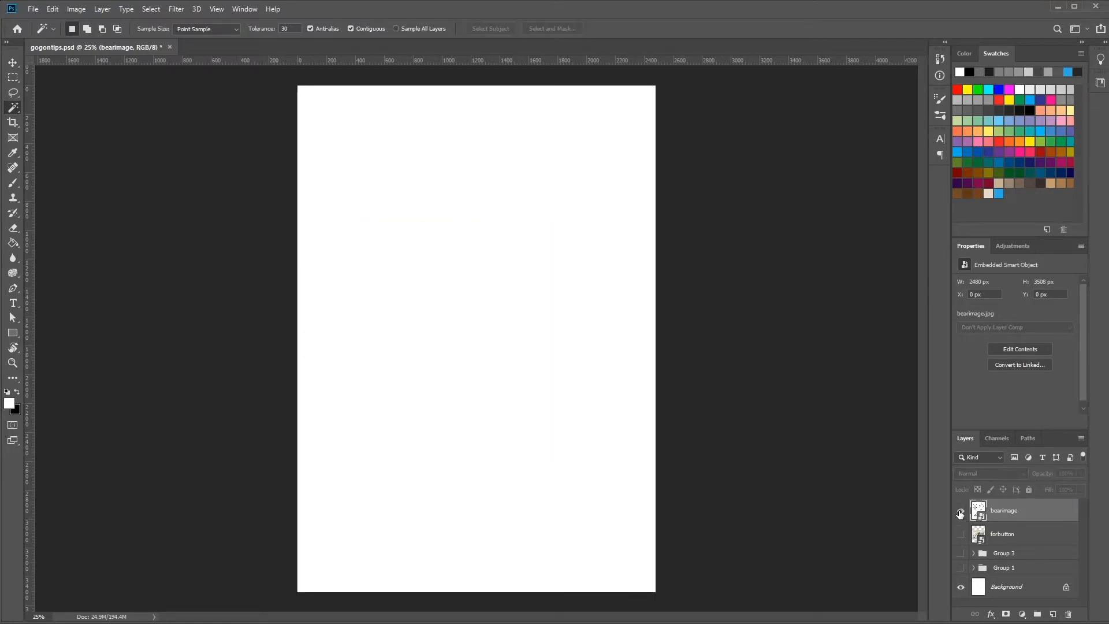
{"action": "left_click", "coordinate": [960, 511]}
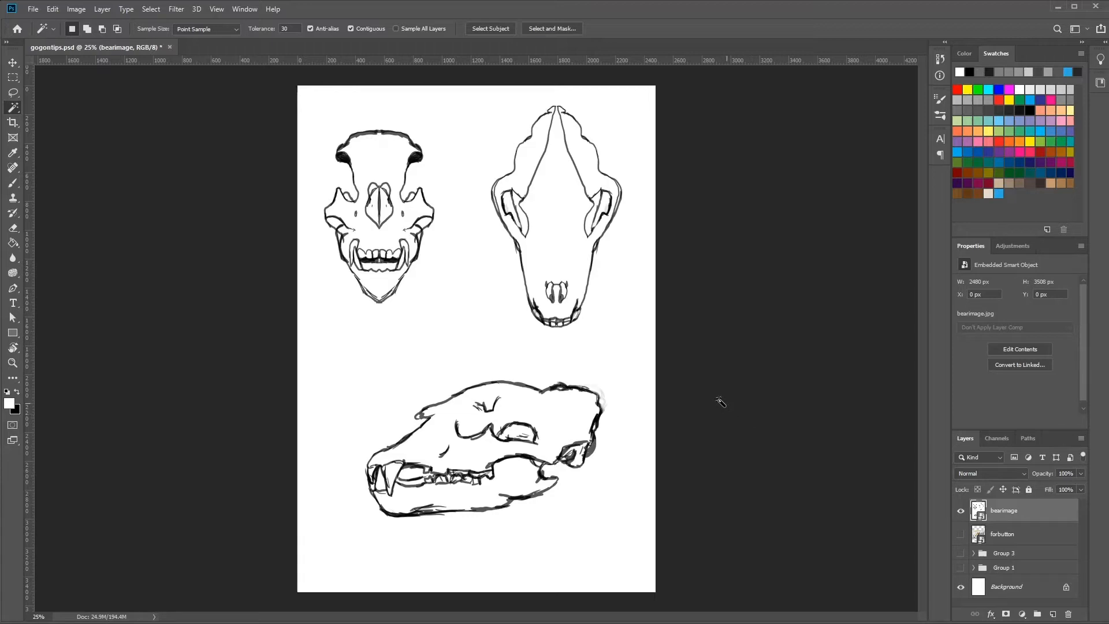
Try a Magic Wand selection of the white area around the skulls, and clear it.
{"action": "left_click", "coordinate": [473, 362]}
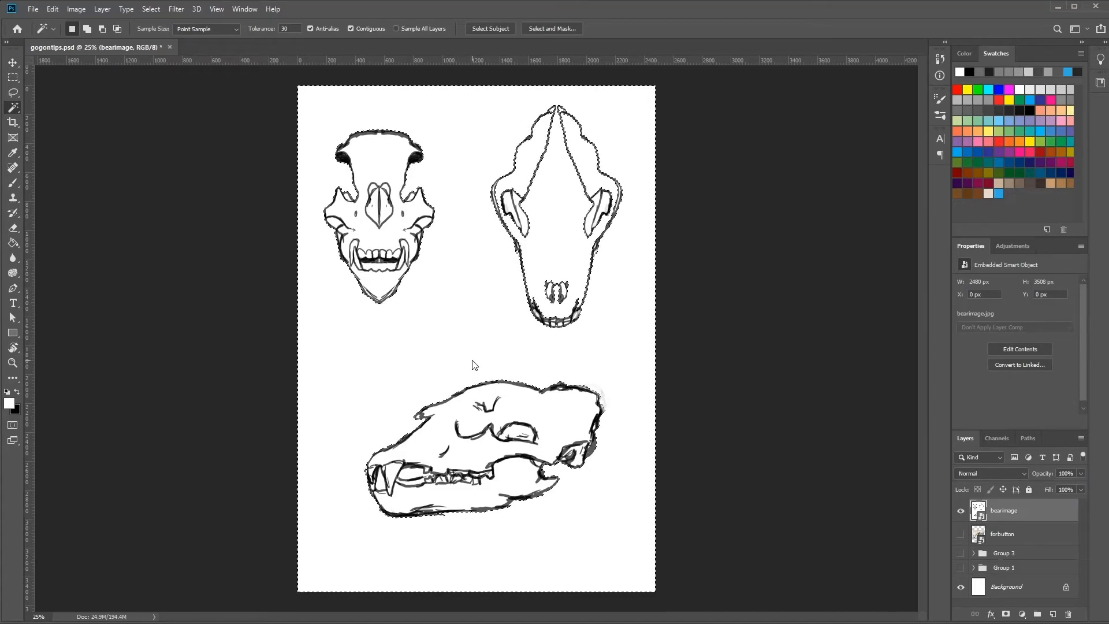
{"action": "key", "text": "ctrl+d"}
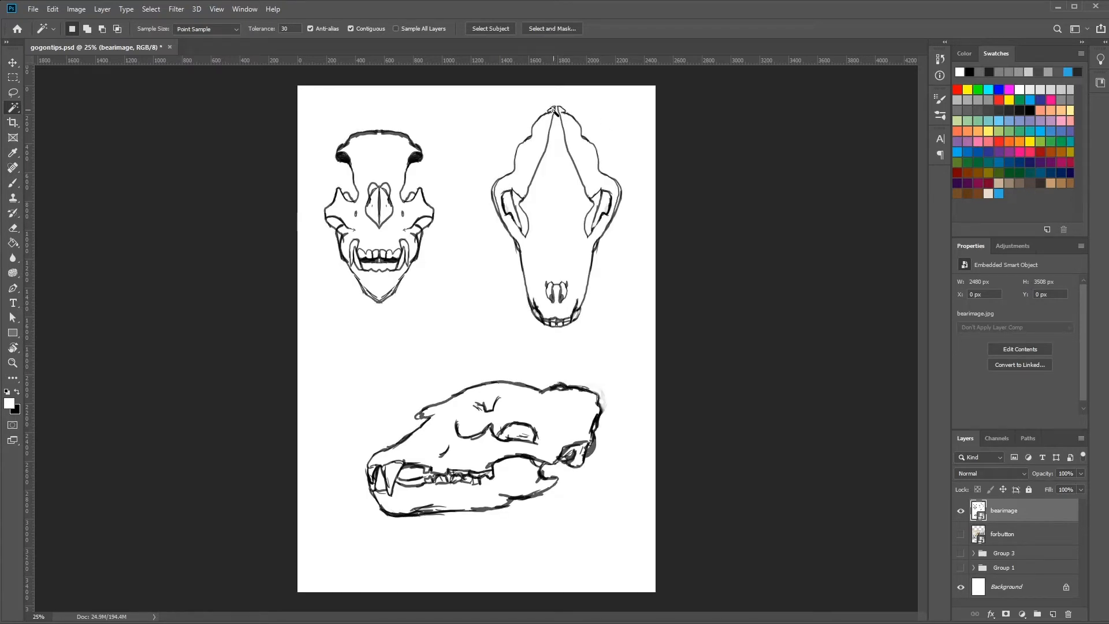
Set the Brush tool's colour to black and rasterize the bearimage smart object so it can be painted on.
{"action": "left_click", "coordinate": [13, 182]}
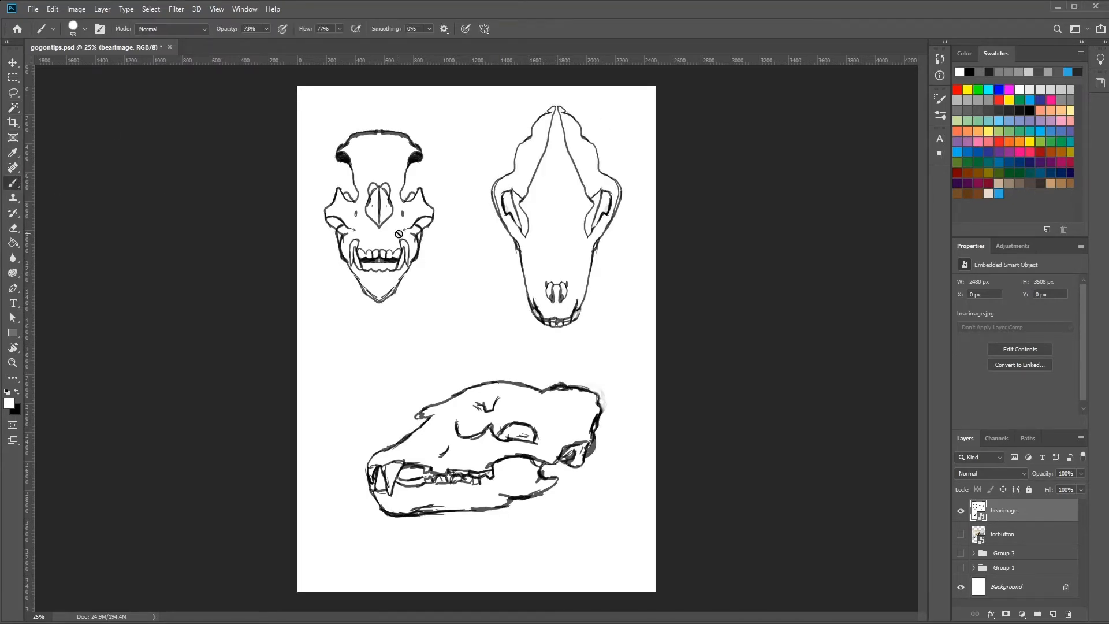
{"action": "left_click", "coordinate": [1031, 109]}
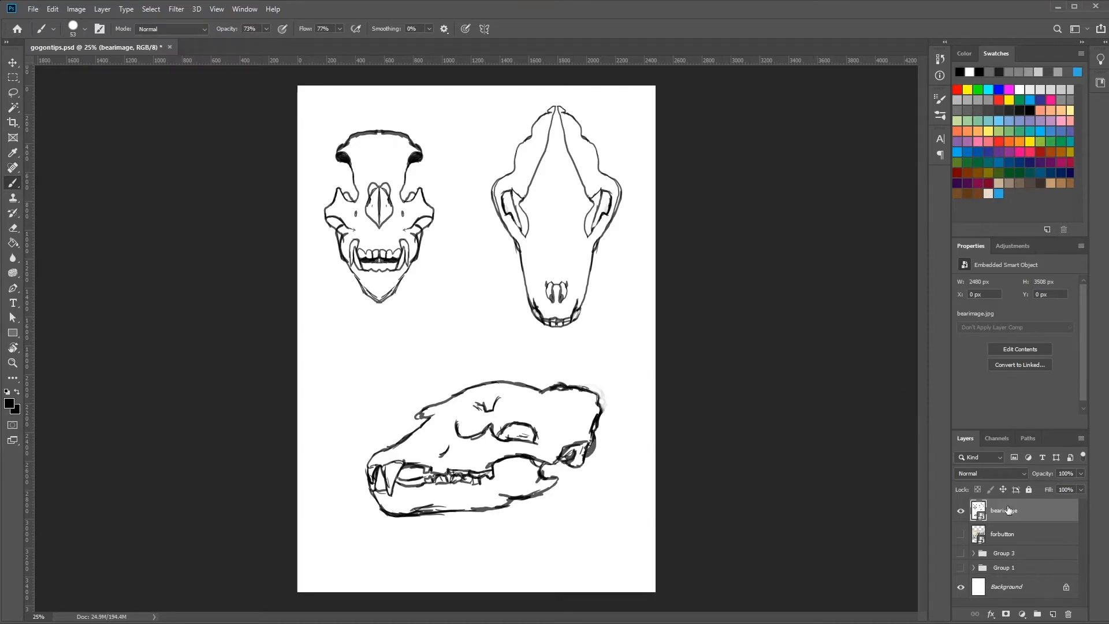
{"action": "left_click", "coordinate": [584, 231]}
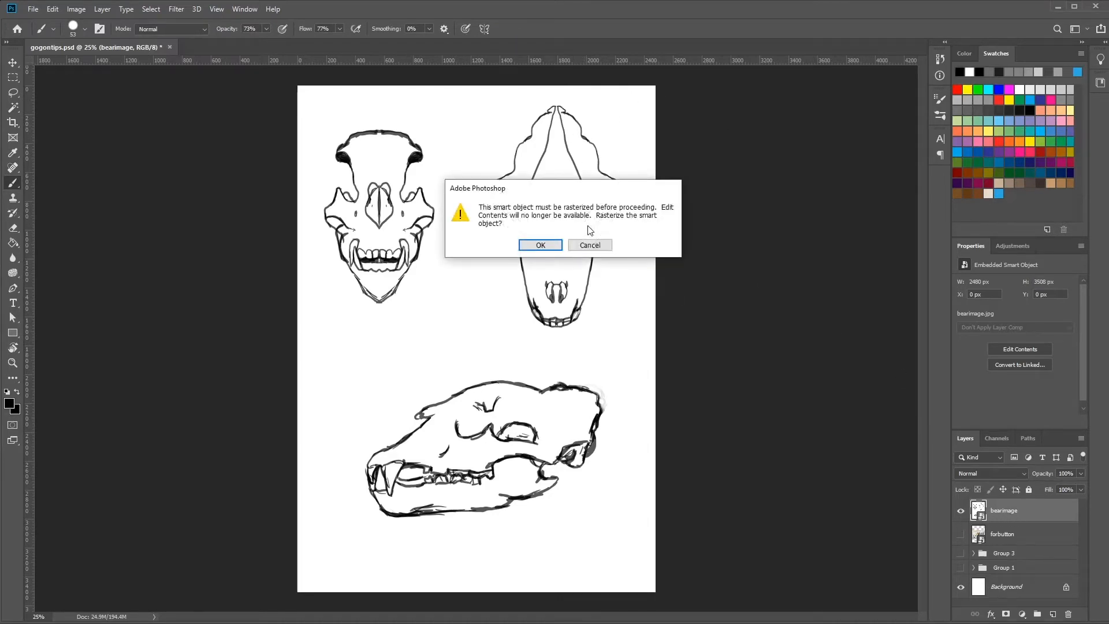
{"action": "left_click", "coordinate": [543, 246]}
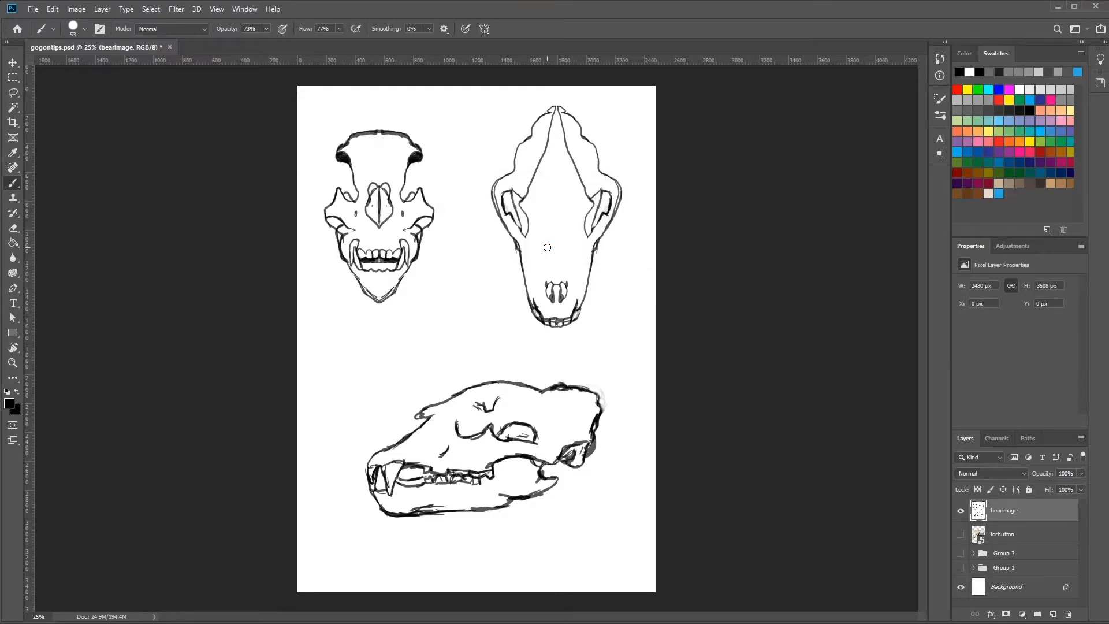
Set the brush size to 9 px and close the small outline gap at the top of the top-view skull.
{"action": "key", "text": "ctrl+plus"}
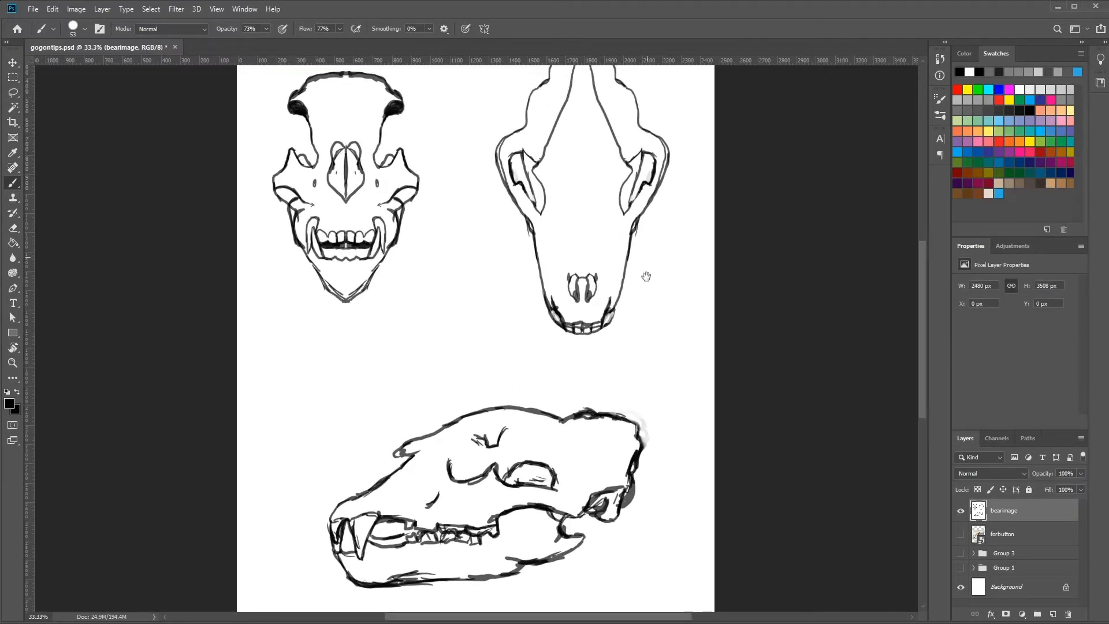
{"action": "scroll", "coordinate": [645, 277], "scroll_direction": "up", "scroll_amount": 5}
{"action": "right_click", "coordinate": [657, 184]}
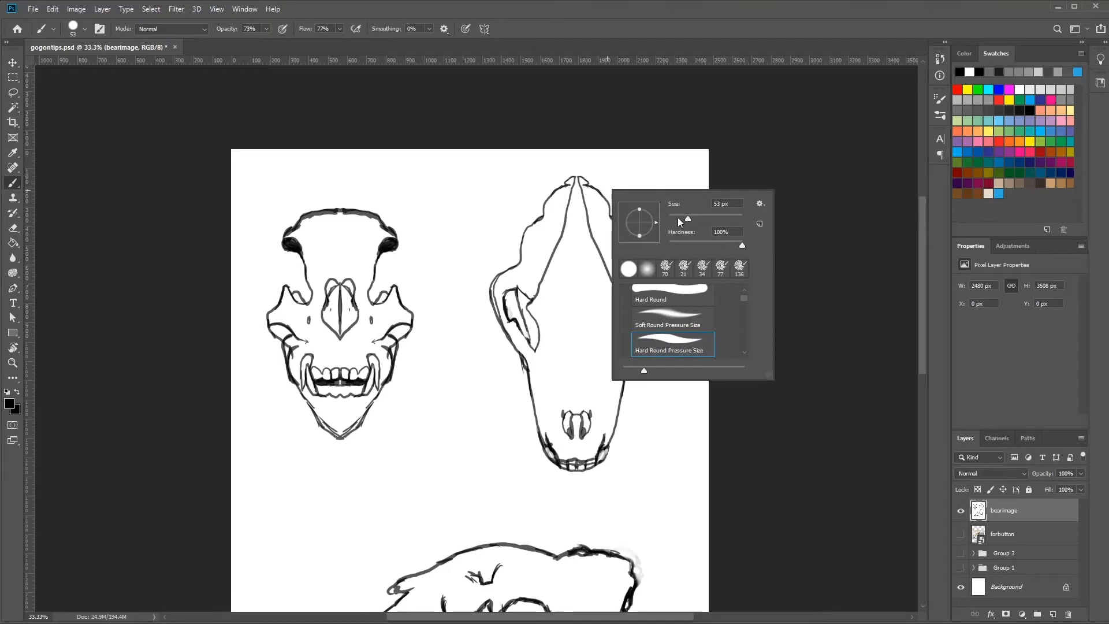
{"action": "left_click", "coordinate": [671, 217]}
{"action": "key", "text": "Return"}
{"action": "key", "text": "ctrl+plus"}
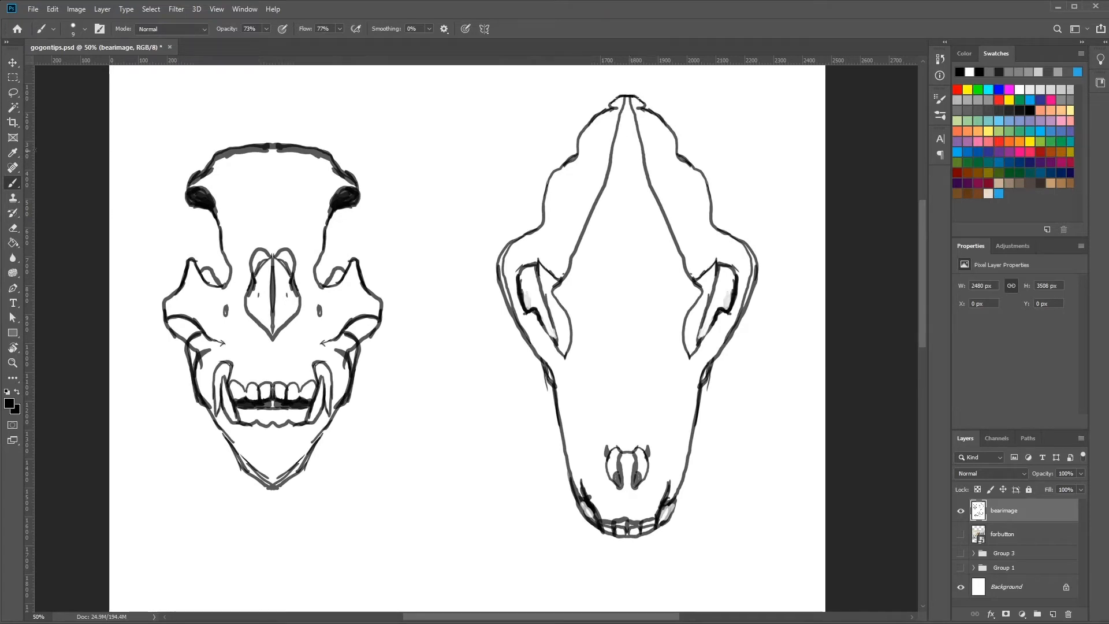
Select the white area surrounding the three skulls with the Magic Wand and delete it from the bearimage layer.
{"action": "left_click", "coordinate": [13, 107]}
{"action": "left_click", "coordinate": [467, 141]}
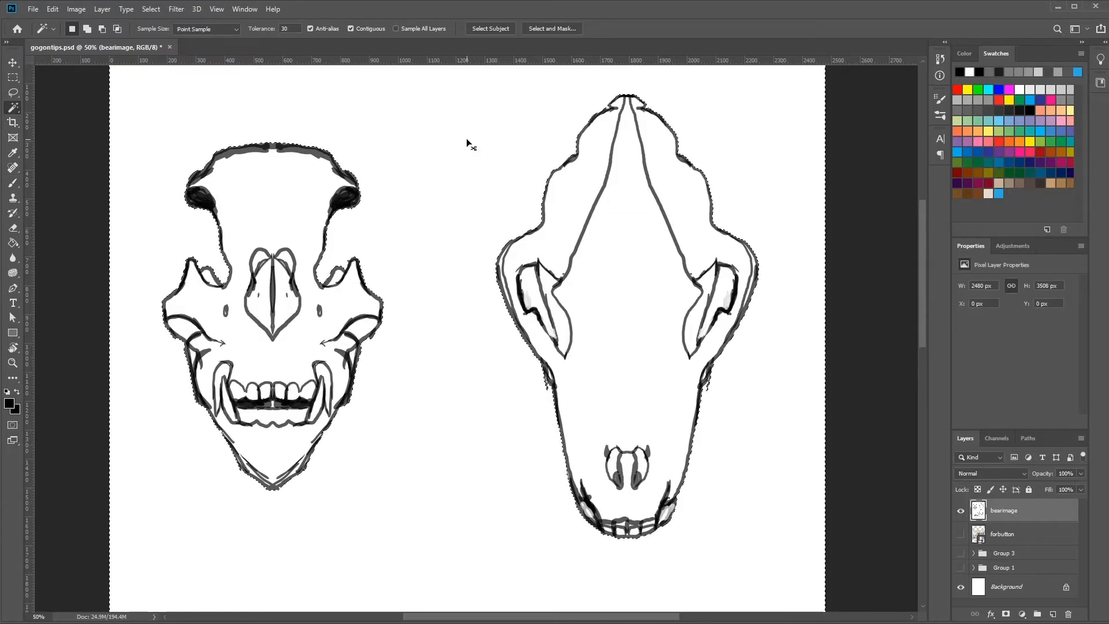
{"action": "key", "text": "ctrl+minus"}
{"action": "key", "text": "ctrl+minus"}
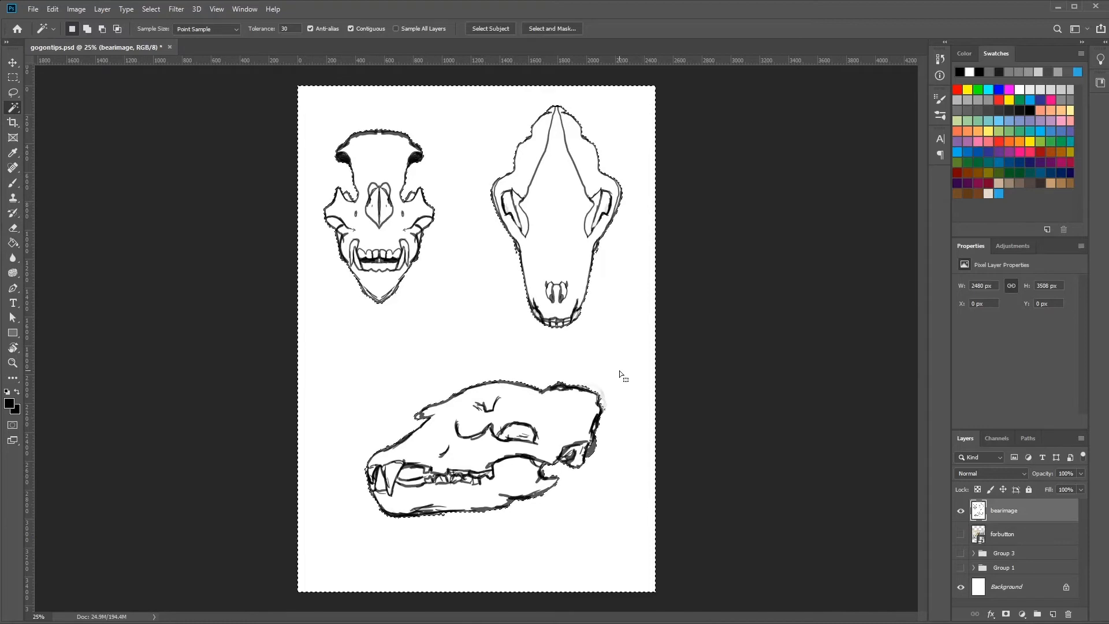
{"action": "key", "text": "Delete"}
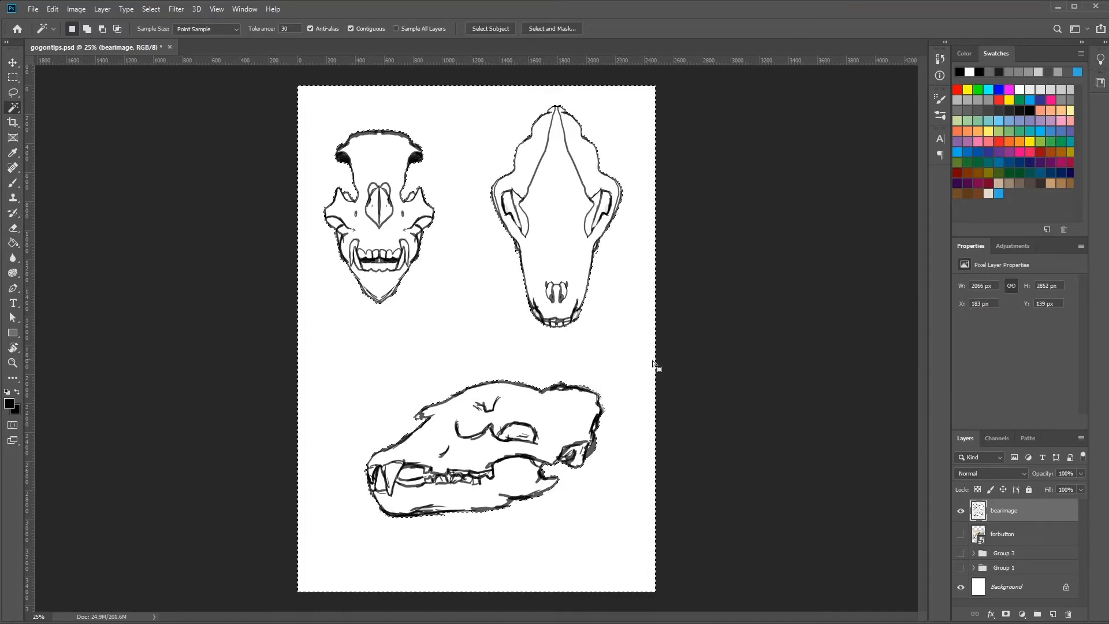
Hide the Background layer and clear the selection around the skulls.
{"action": "left_click", "coordinate": [960, 587]}
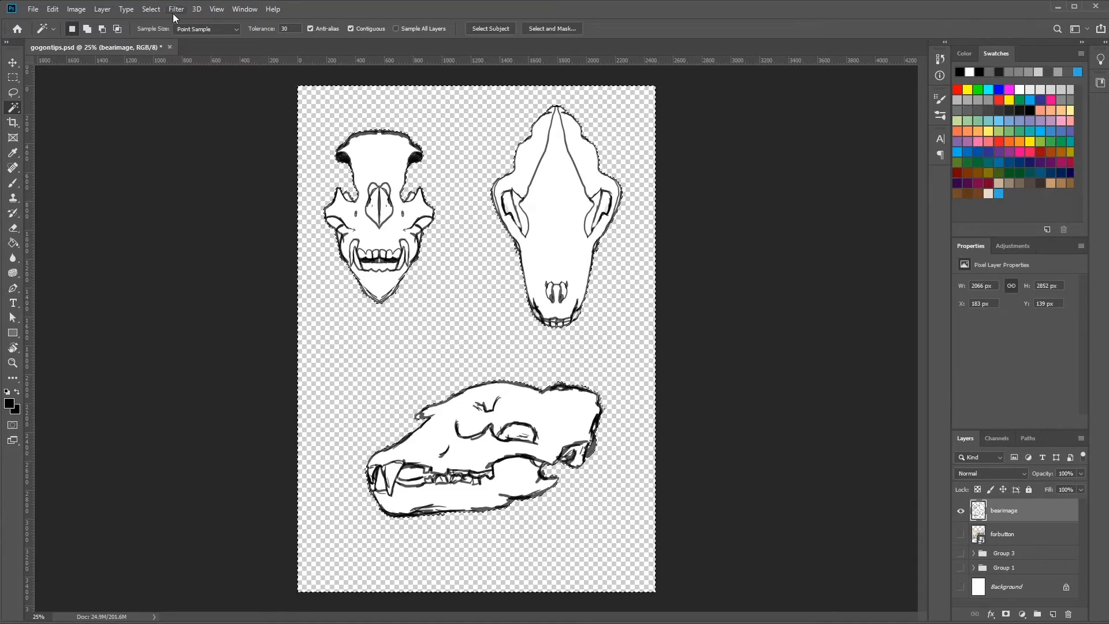
{"action": "left_click", "coordinate": [155, 9]}
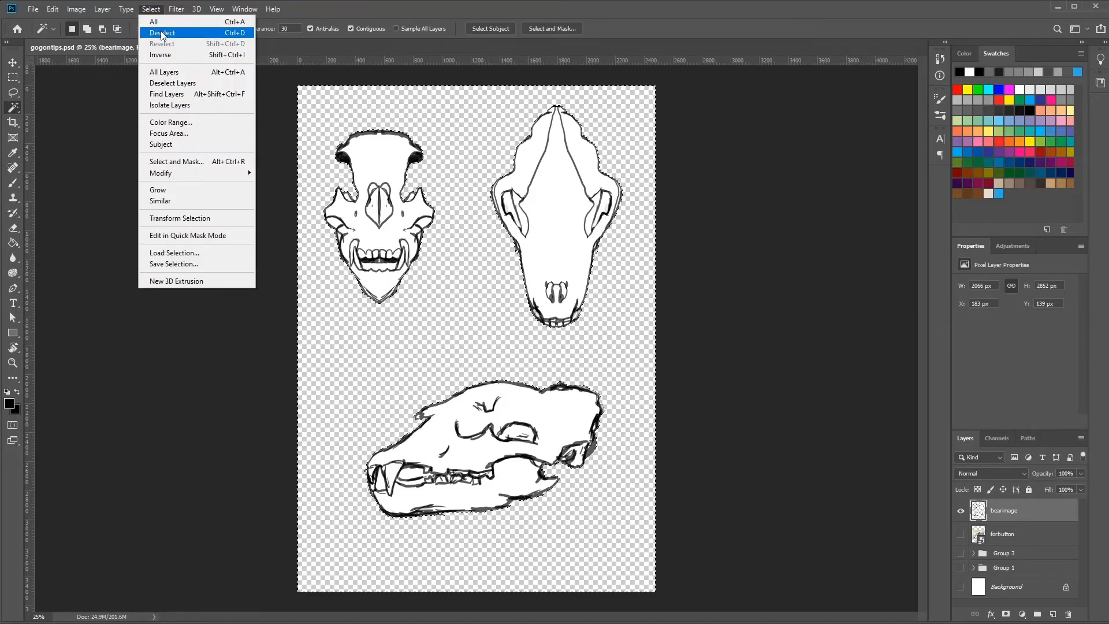
{"action": "left_click", "coordinate": [163, 30]}
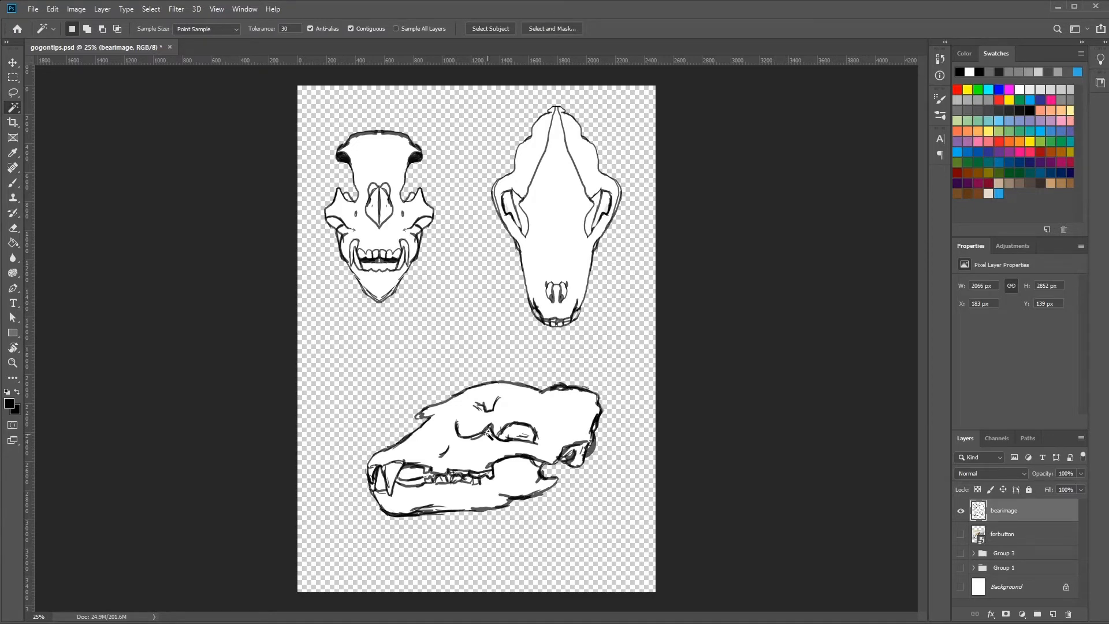
Add a new empty layer directly above the forbutton layer and choose light blue as the foreground colour.
{"action": "left_click", "coordinate": [1017, 535]}
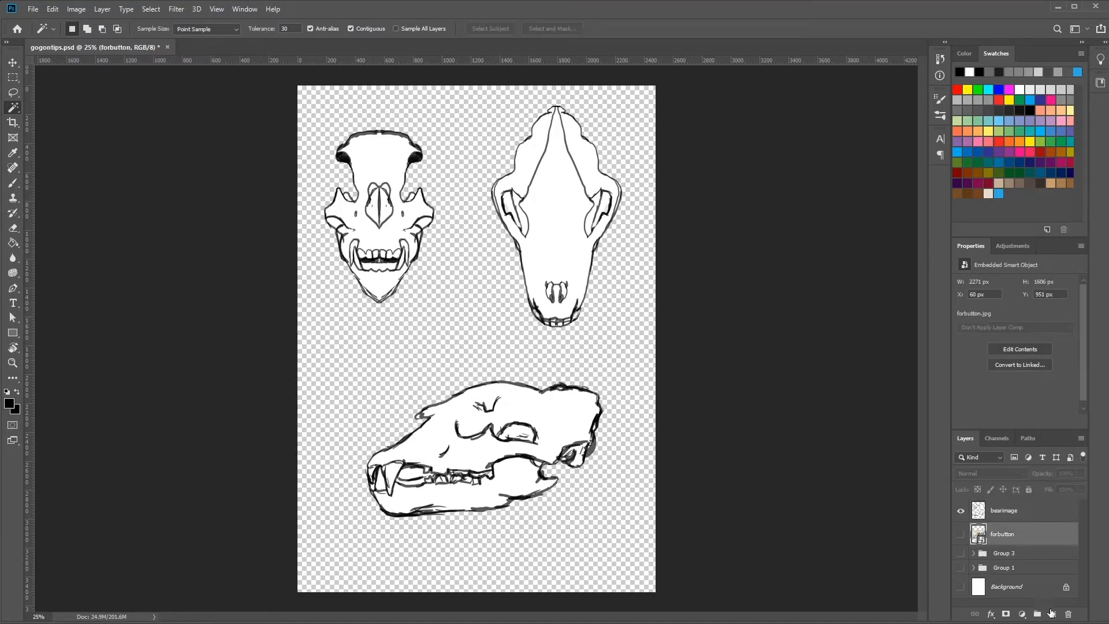
{"action": "left_click", "coordinate": [1053, 614]}
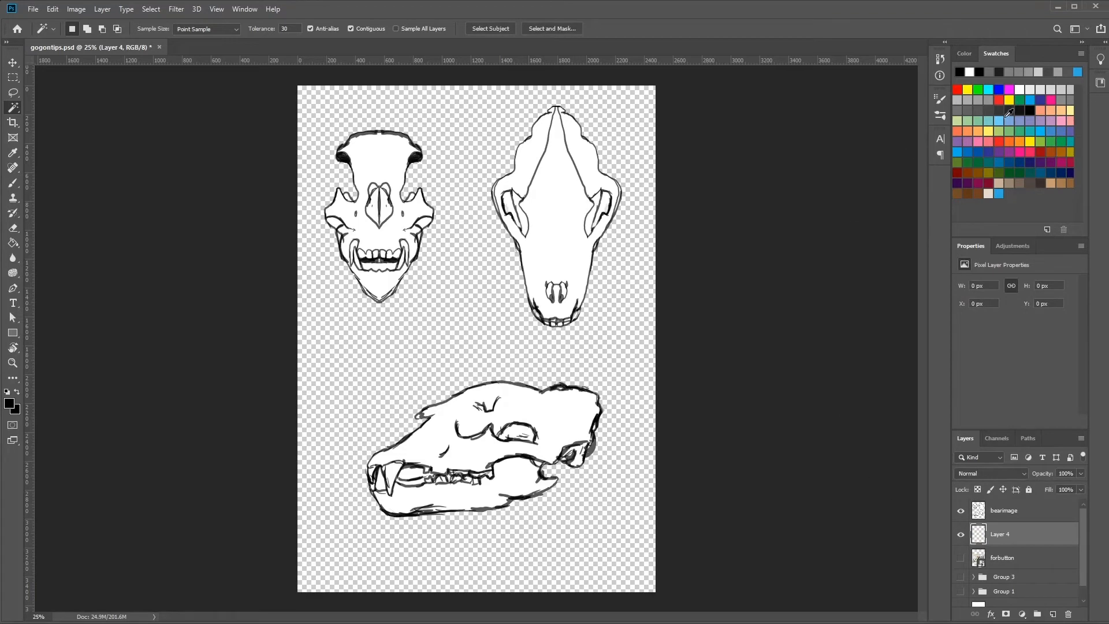
{"action": "left_click", "coordinate": [999, 193]}
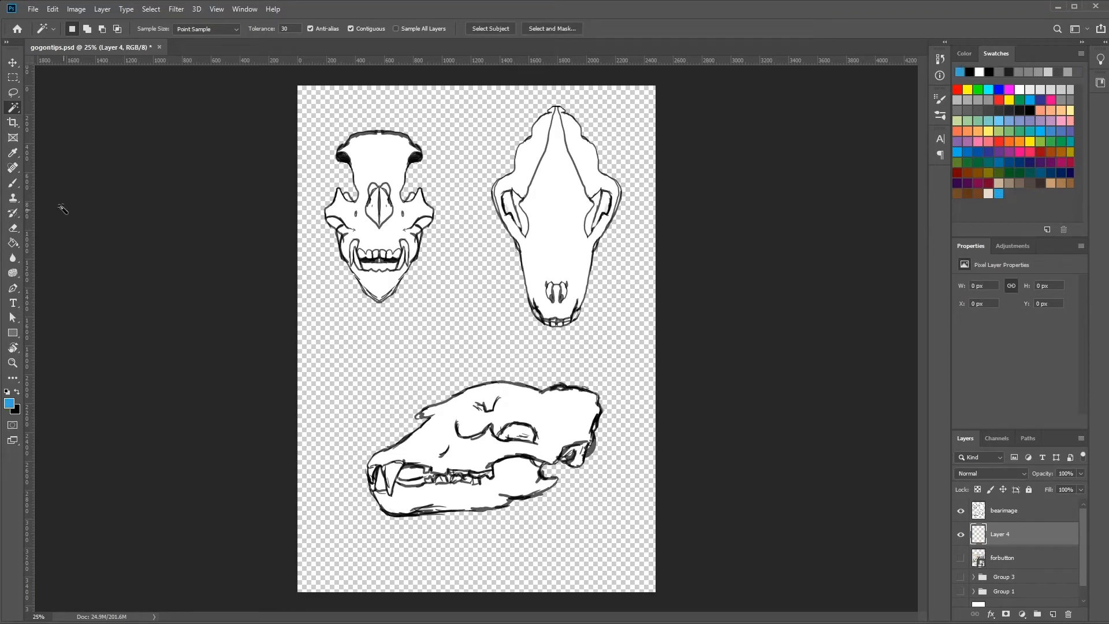
Scribble broad blue strokes behind the skulls on the new layer with a 73 px brush.
{"action": "left_click", "coordinate": [13, 182]}
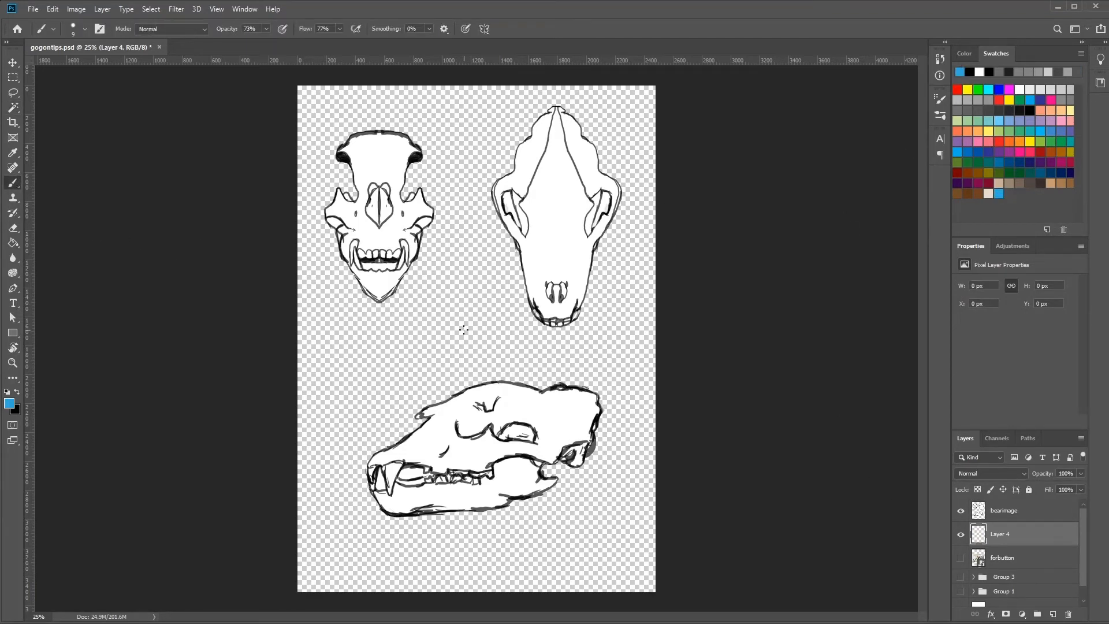
{"action": "right_click", "coordinate": [472, 263]}
{"action": "double_click", "coordinate": [560, 292]}
{"action": "mouse_move", "coordinate": [449, 293]}
{"action": "left_mouse_down"}
{"action": "mouse_move", "coordinate": [492, 225]}
{"action": "mouse_move", "coordinate": [496, 315]}
{"action": "mouse_move", "coordinate": [503, 138]}
{"action": "mouse_move", "coordinate": [399, 136]}
{"action": "mouse_move", "coordinate": [285, 213]}
{"action": "mouse_move", "coordinate": [450, 107]}
{"action": "mouse_move", "coordinate": [444, 393]}
{"action": "mouse_move", "coordinate": [612, 352]}
{"action": "mouse_move", "coordinate": [469, 365]}
{"action": "mouse_move", "coordinate": [604, 398]}
{"action": "mouse_move", "coordinate": [387, 526]}
{"action": "mouse_move", "coordinate": [448, 359]}
{"action": "mouse_move", "coordinate": [335, 495]}
{"action": "mouse_move", "coordinate": [552, 226]}
{"action": "left_mouse_up"}
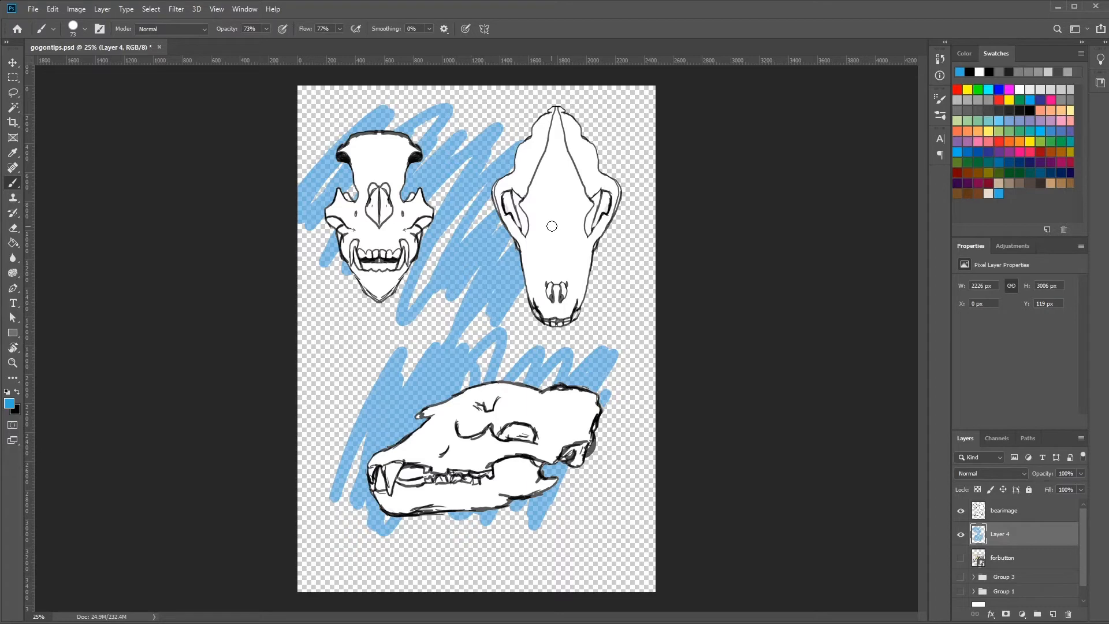
Make the bearimage layer active and draw a Lasso selection around the side-view skull.
{"action": "left_click", "coordinate": [987, 512]}
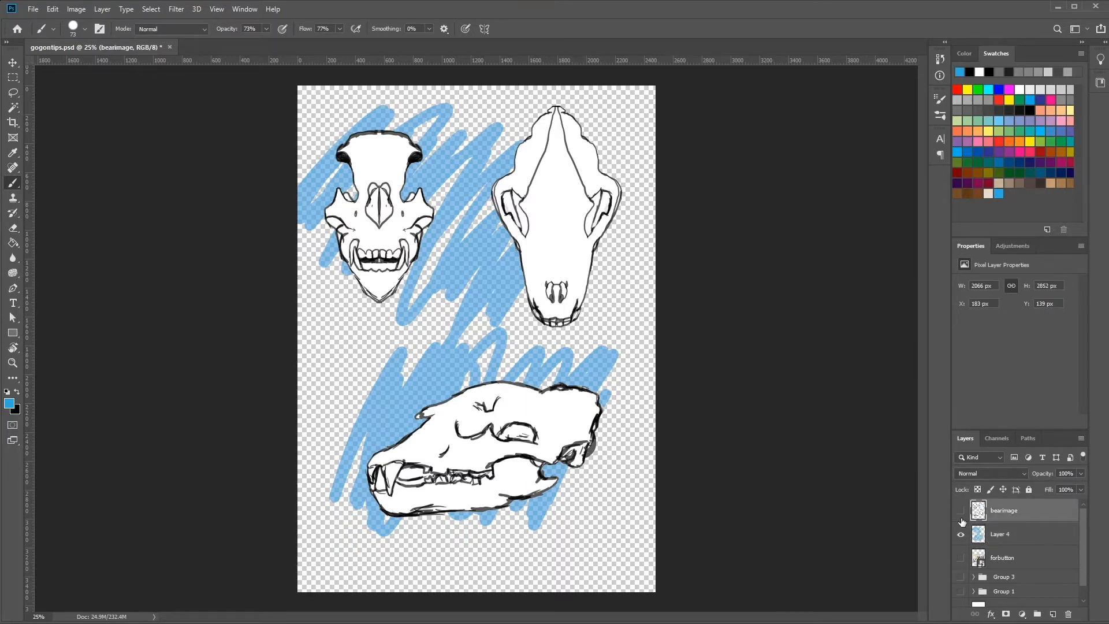
{"action": "left_click", "coordinate": [960, 510]}
{"action": "left_click", "coordinate": [960, 511]}
{"action": "left_click", "coordinate": [19, 95]}
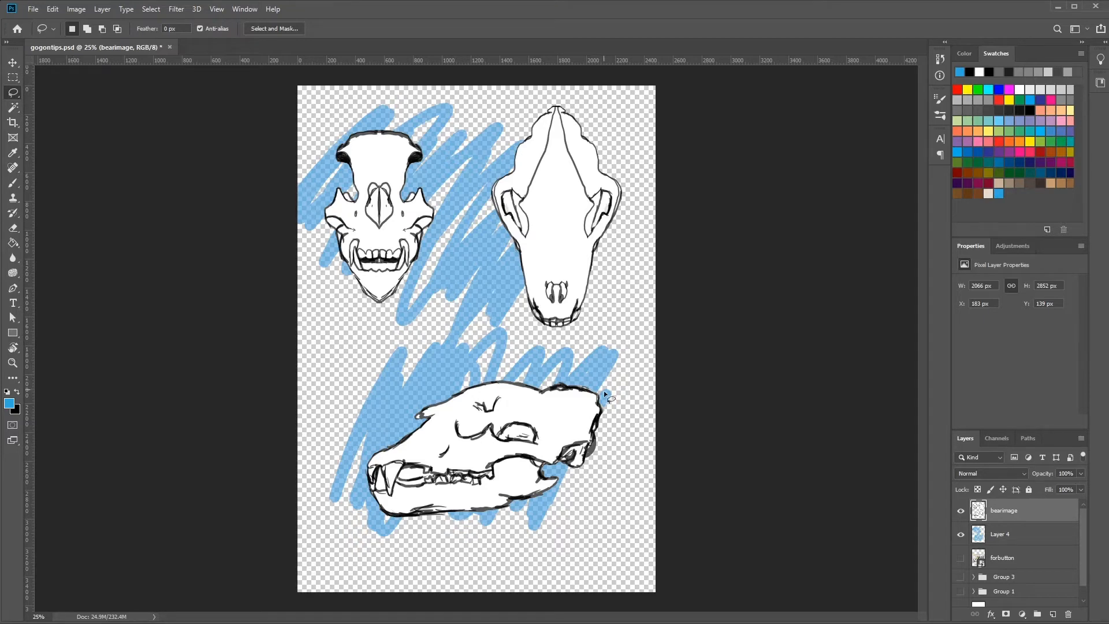
{"action": "mouse_move", "coordinate": [604, 391]}
{"action": "left_mouse_down"}
{"action": "mouse_move", "coordinate": [501, 354]}
{"action": "mouse_move", "coordinate": [378, 400]}
{"action": "left_mouse_up"}
{"action": "mouse_move", "coordinate": [390, 533]}
{"action": "left_mouse_down"}
{"action": "mouse_move", "coordinate": [562, 515]}
{"action": "mouse_move", "coordinate": [622, 430]}
{"action": "mouse_move", "coordinate": [602, 358]}
{"action": "left_mouse_up"}
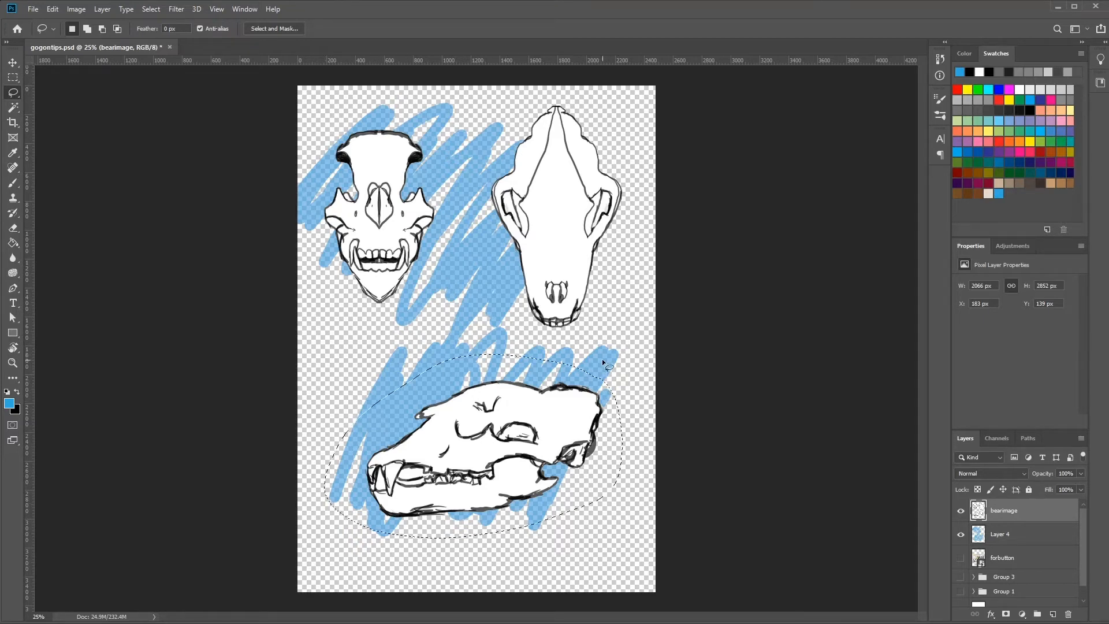
Try cutting the lassoed side-view skull onto its own layer and moving it slightly down, and undo both changes.
{"action": "left_click", "coordinate": [103, 9]}
{"action": "mouse_move", "coordinate": [105, 24]}
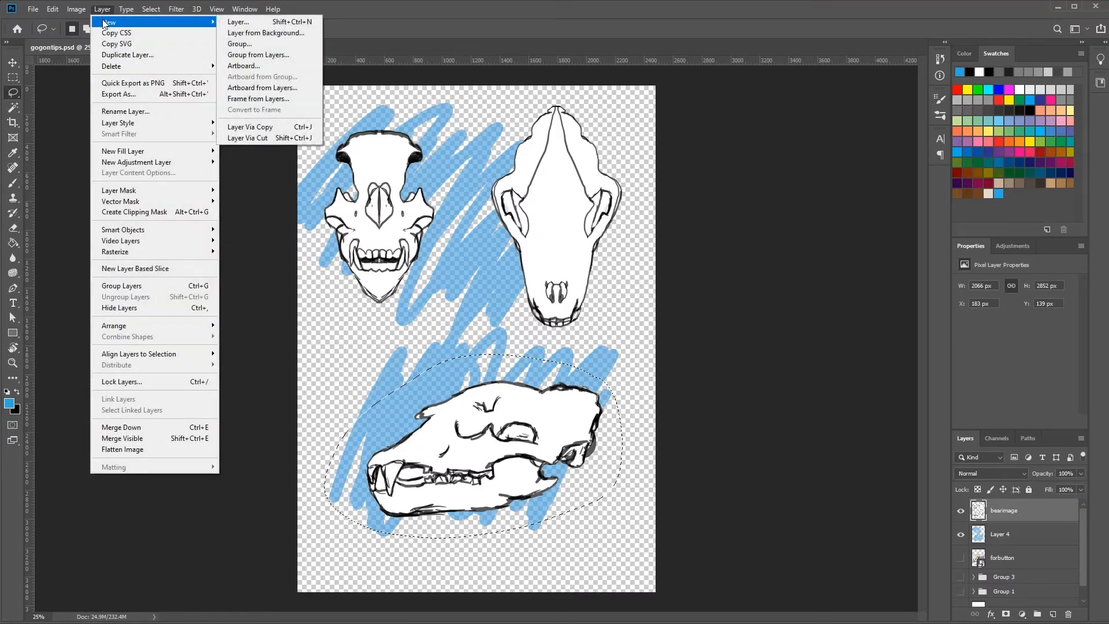
{"action": "left_click", "coordinate": [274, 139]}
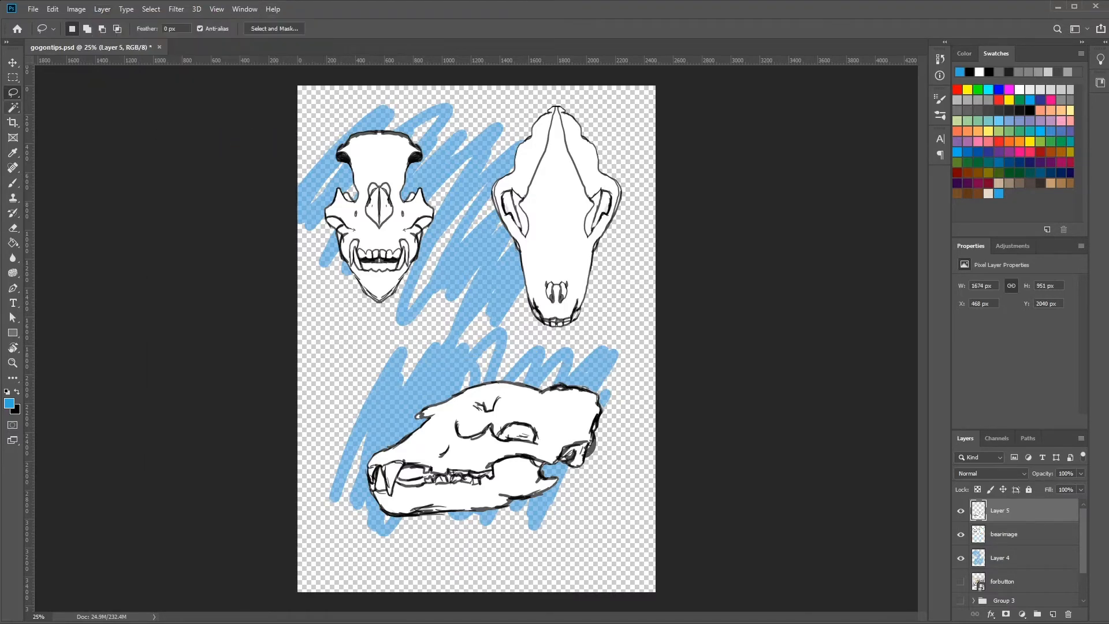
{"action": "left_click", "coordinate": [12, 62]}
{"action": "left_click_drag", "start_coordinate": [475, 440], "coordinate": [476, 472]}
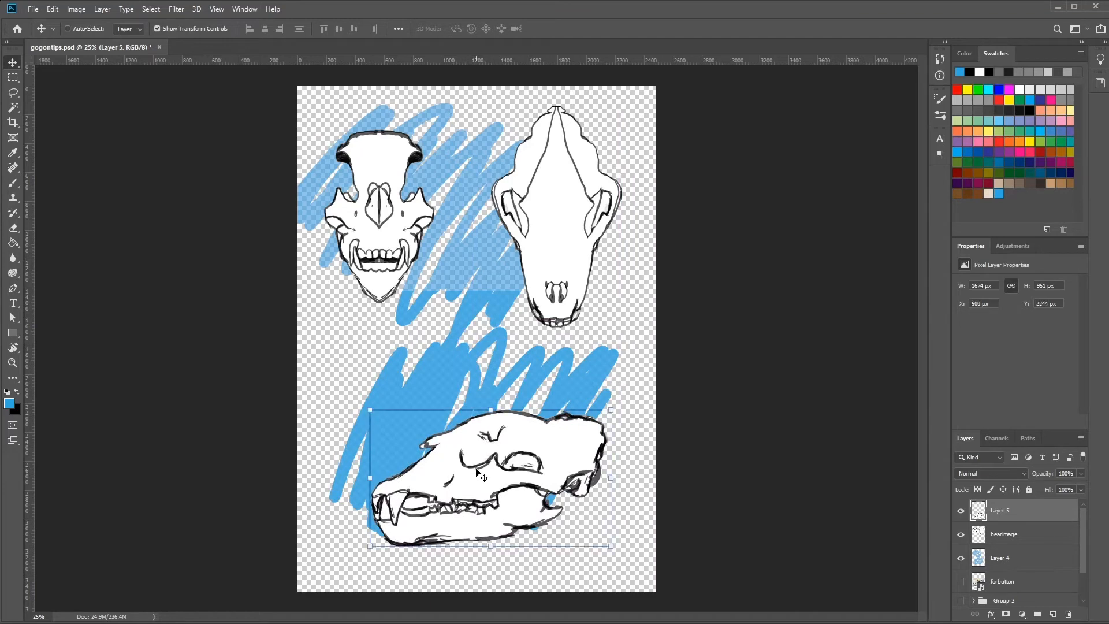
{"action": "key", "text": "ctrl+z"}
{"action": "key", "text": "ctrl+z"}
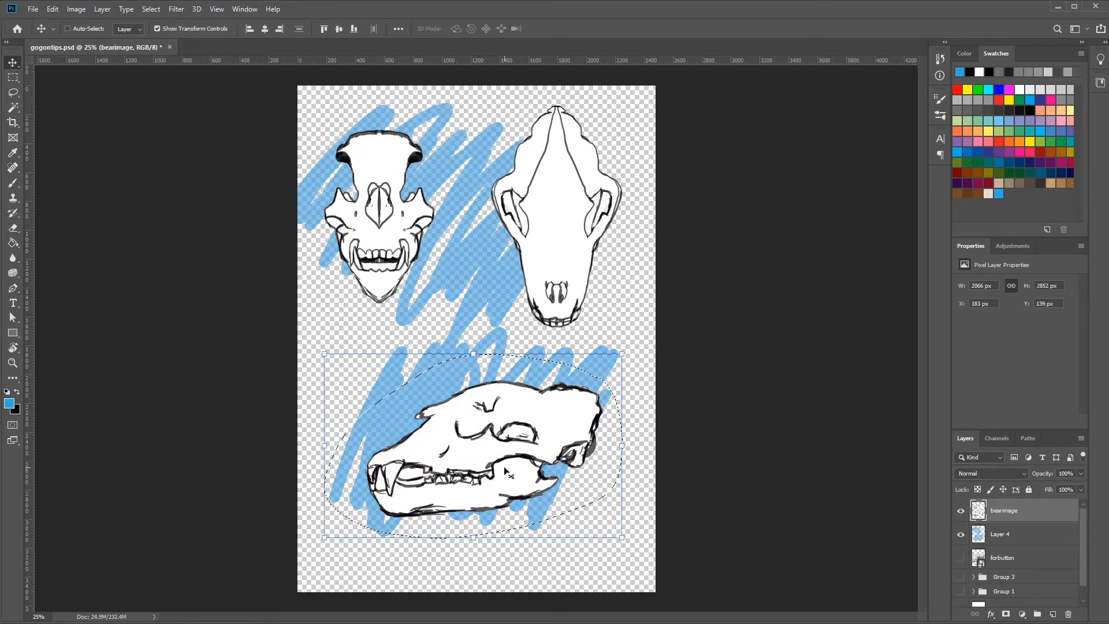
Move the selected side-view skull slightly up within the bearimage layer and clear the selection.
{"action": "left_click_drag", "start_coordinate": [507, 460], "coordinate": [514, 416]}
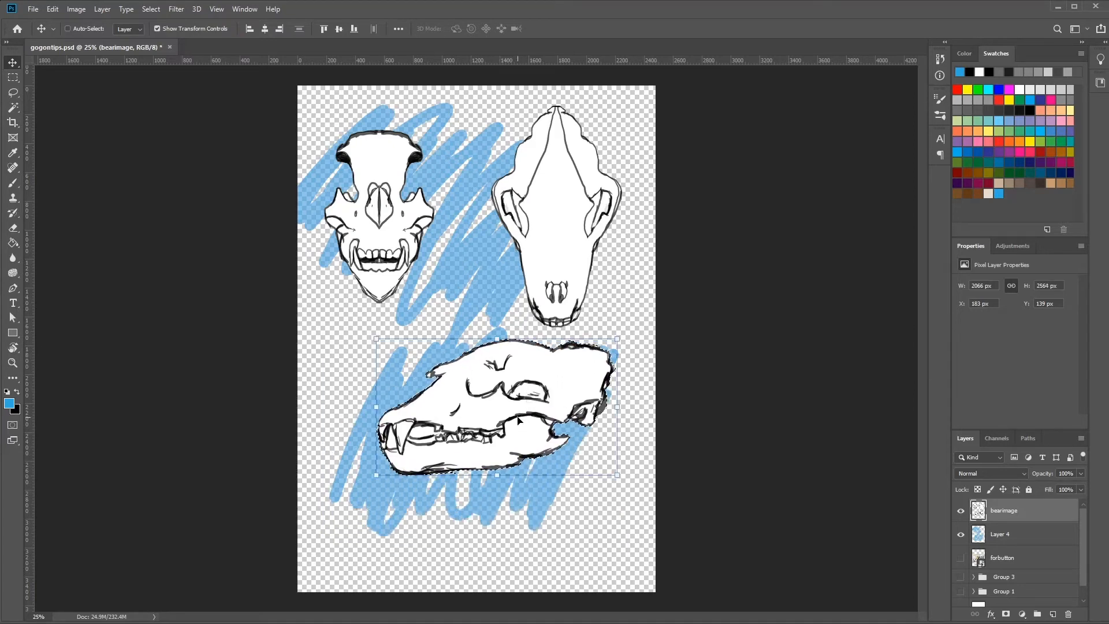
{"action": "left_click", "coordinate": [153, 10]}
{"action": "left_click", "coordinate": [163, 33]}
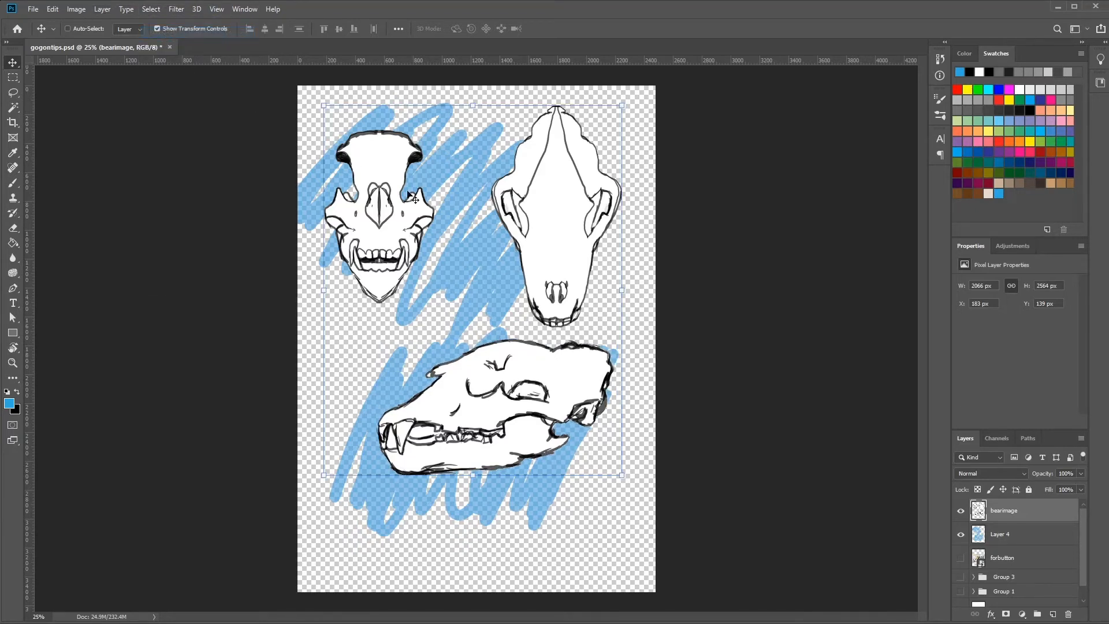
Move the whole bearimage layer slightly down and make the blue scribble layer active.
{"action": "left_click_drag", "start_coordinate": [462, 266], "coordinate": [468, 301]}
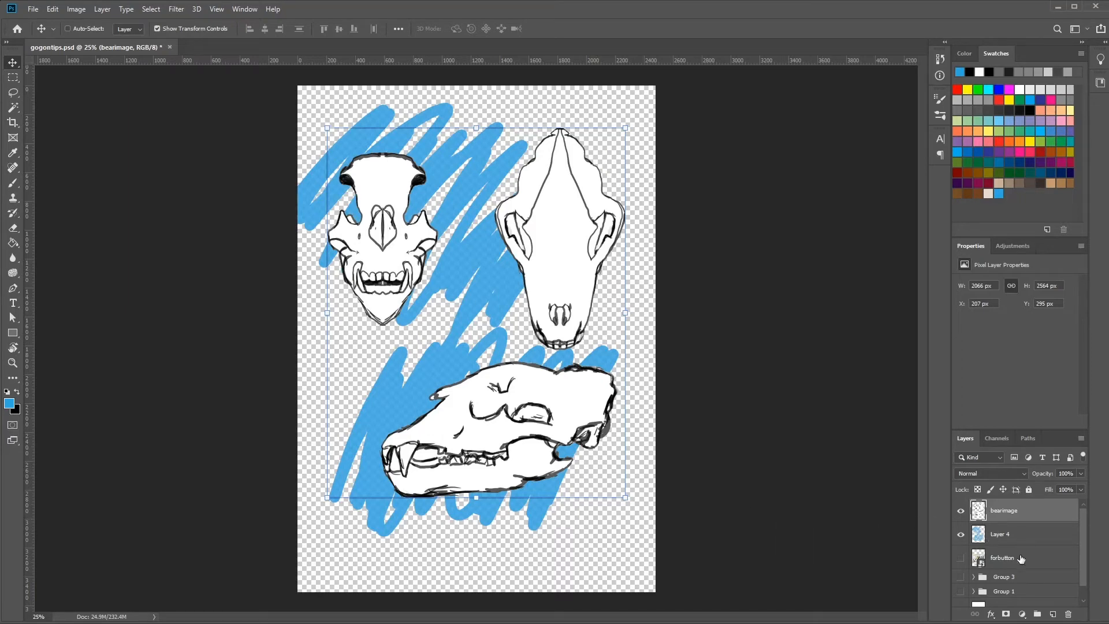
{"action": "left_click", "coordinate": [1011, 540]}
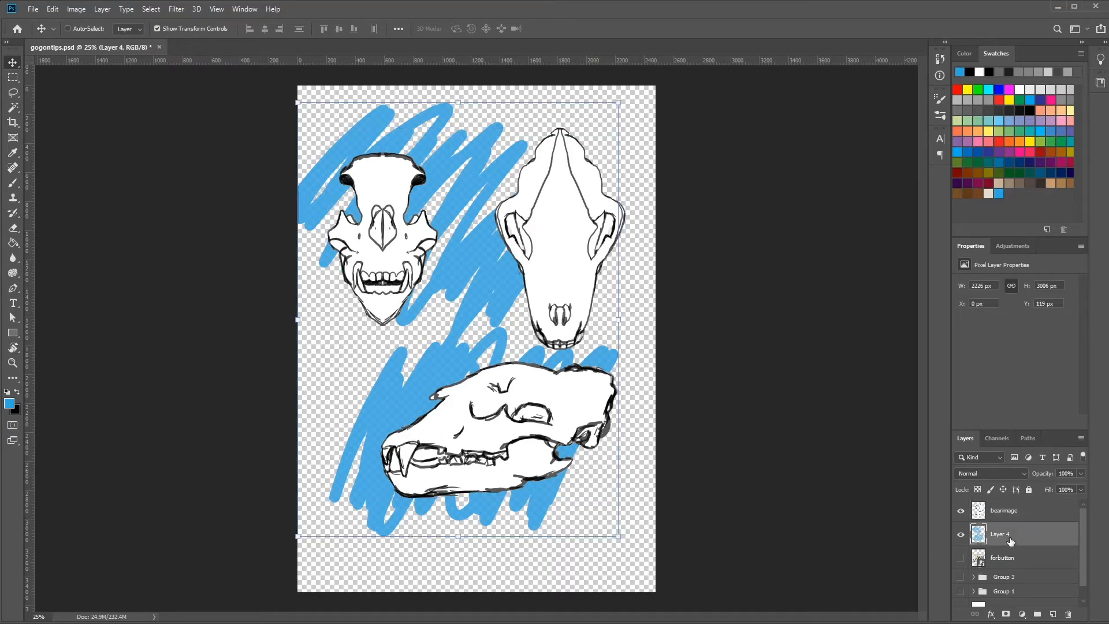
Hide the blue scribble layer and the bearimage layer, and show the forbutton layer.
{"action": "left_click", "coordinate": [961, 534]}
{"action": "left_click", "coordinate": [961, 510]}
{"action": "left_click", "coordinate": [961, 557]}
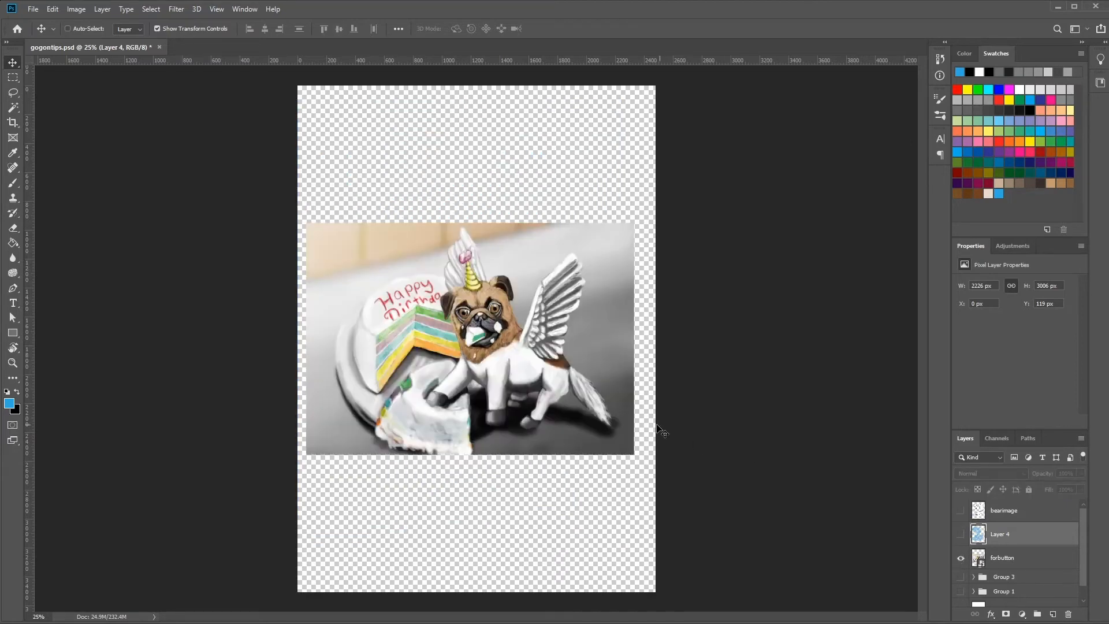
Select the pug's yellow horn with the Quick Selection tool.
{"action": "key", "text": "ctrl+1"}
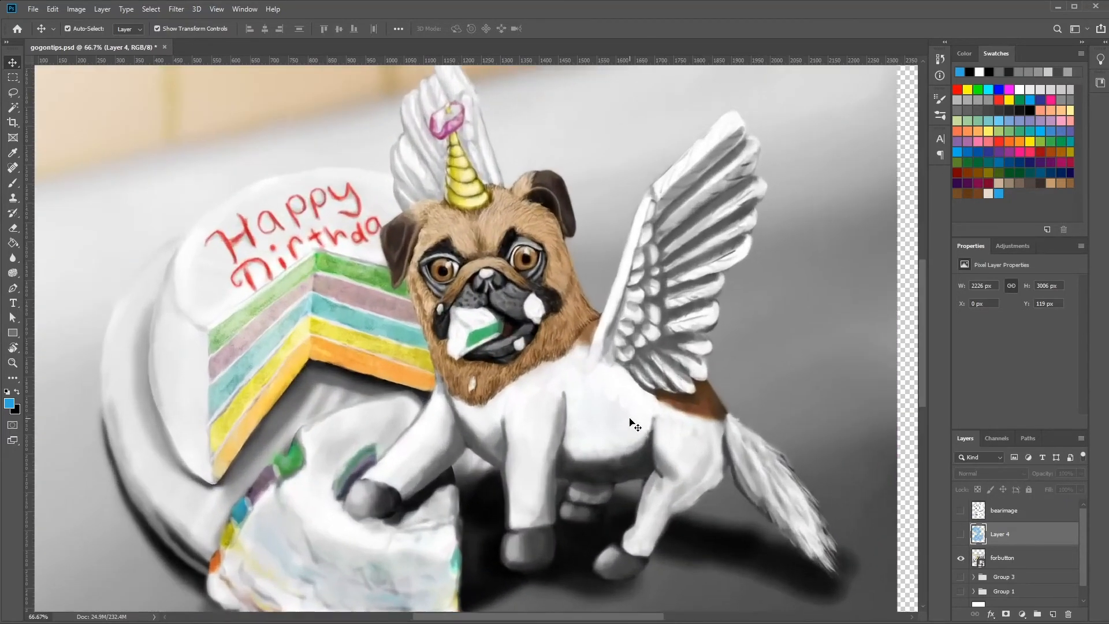
{"action": "scroll", "coordinate": [598, 180], "scroll_direction": "up", "scroll_amount": 5}
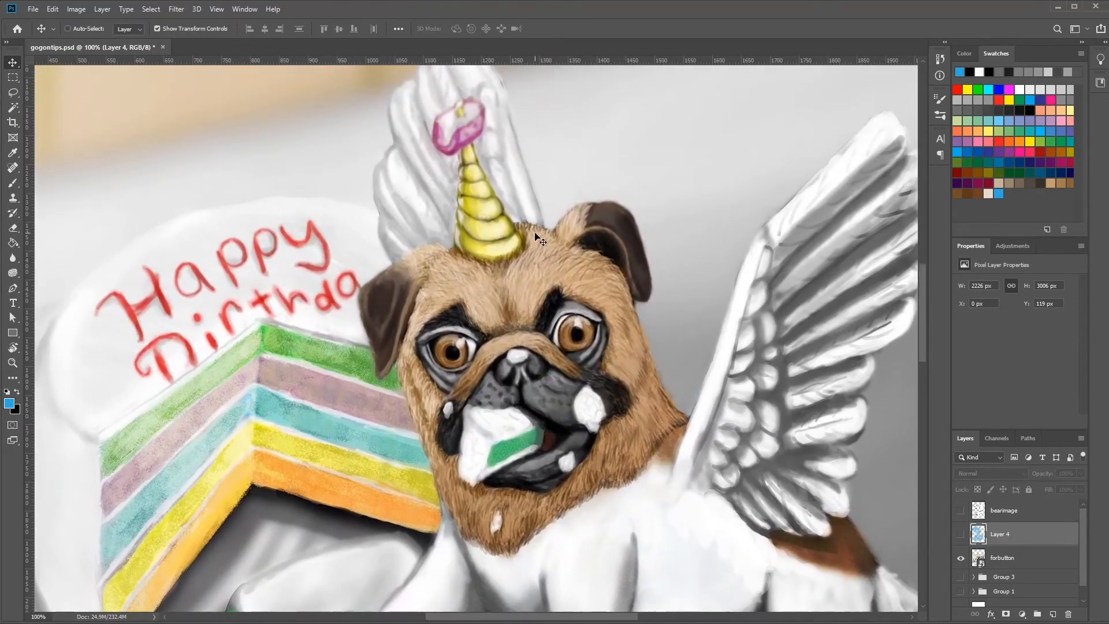
{"action": "left_click", "coordinate": [13, 108]}
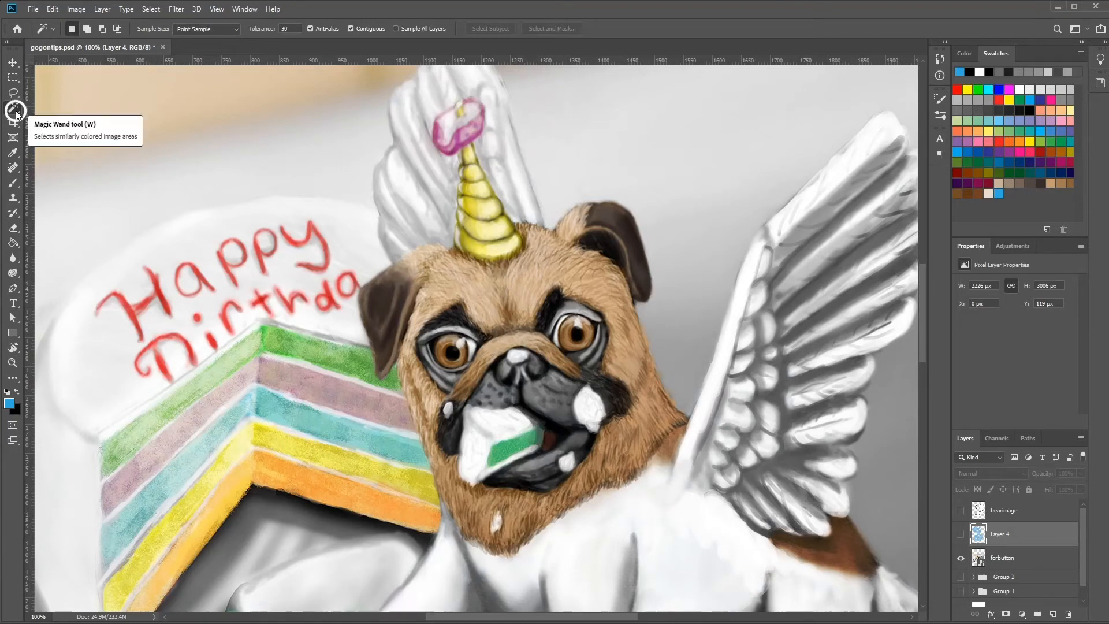
{"action": "left_click", "coordinate": [17, 114]}
{"action": "left_click", "coordinate": [66, 104]}
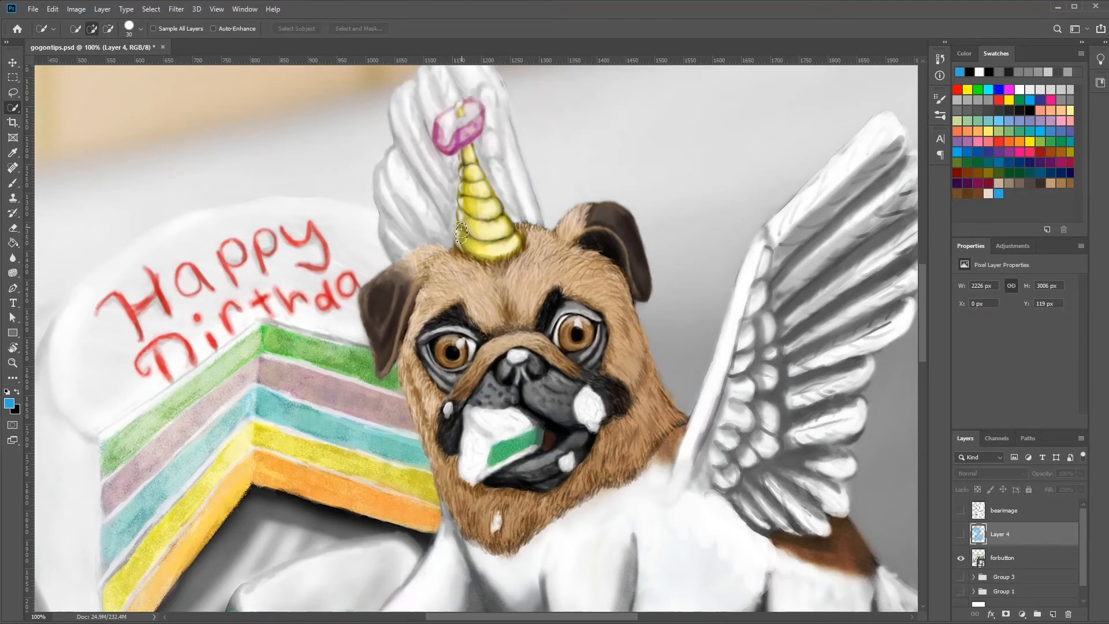
{"action": "mouse_move", "coordinate": [460, 231]}
{"action": "left_mouse_down"}
{"action": "mouse_move", "coordinate": [467, 250]}
{"action": "mouse_move", "coordinate": [514, 239]}
{"action": "mouse_move", "coordinate": [468, 154]}
{"action": "left_mouse_up"}
{"action": "left_click_drag", "start_coordinate": [466, 218], "coordinate": [466, 219]}
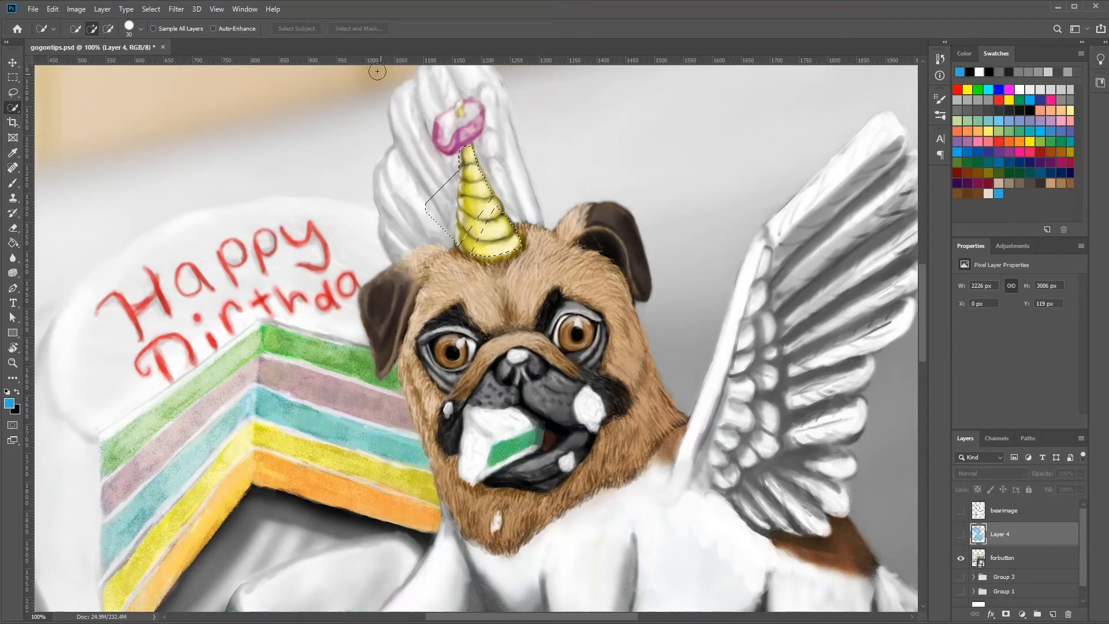
Set the Quick Selection brush size to 18 px and reselect the yellow horn as a new selection.
{"action": "left_click", "coordinate": [108, 29]}
{"action": "left_click", "coordinate": [142, 29]}
{"action": "left_click", "coordinate": [86, 61]}
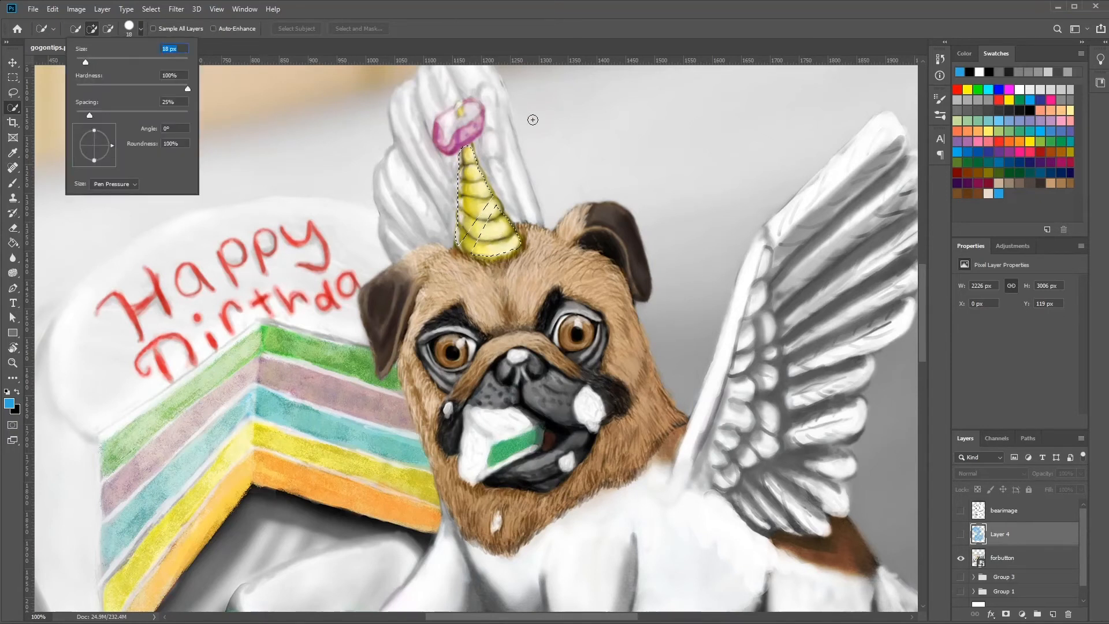
{"action": "left_click", "coordinate": [487, 216]}
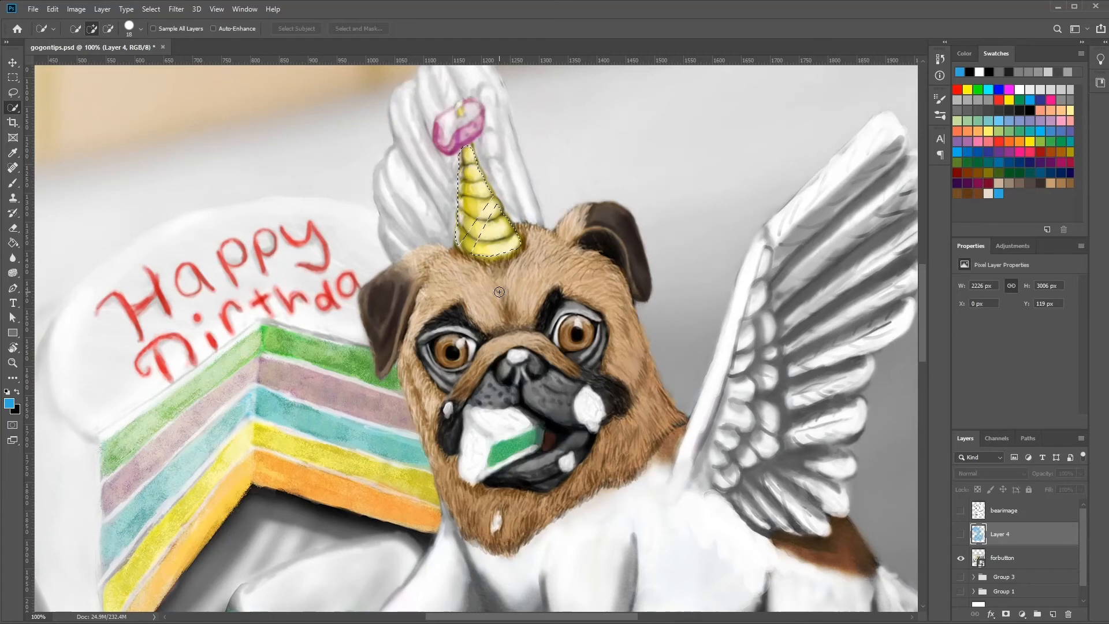
{"action": "left_click", "coordinate": [75, 28]}
{"action": "left_click_drag", "start_coordinate": [478, 206], "coordinate": [485, 225]}
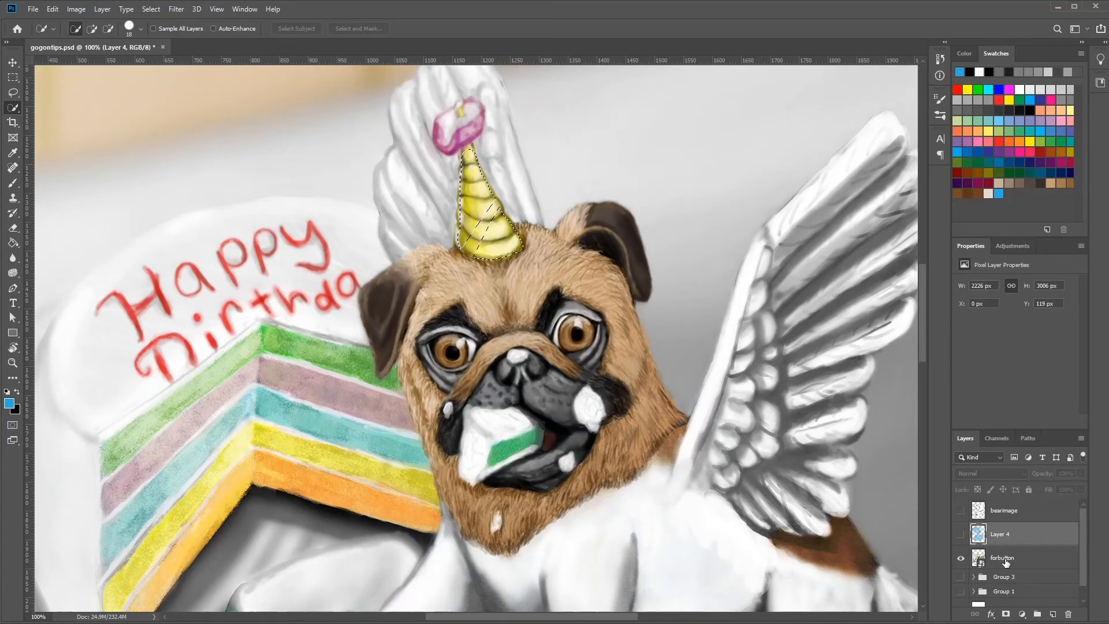
Make the forbutton layer active, choose the Brush tool, and rasterize the layer.
{"action": "left_click", "coordinate": [1002, 559]}
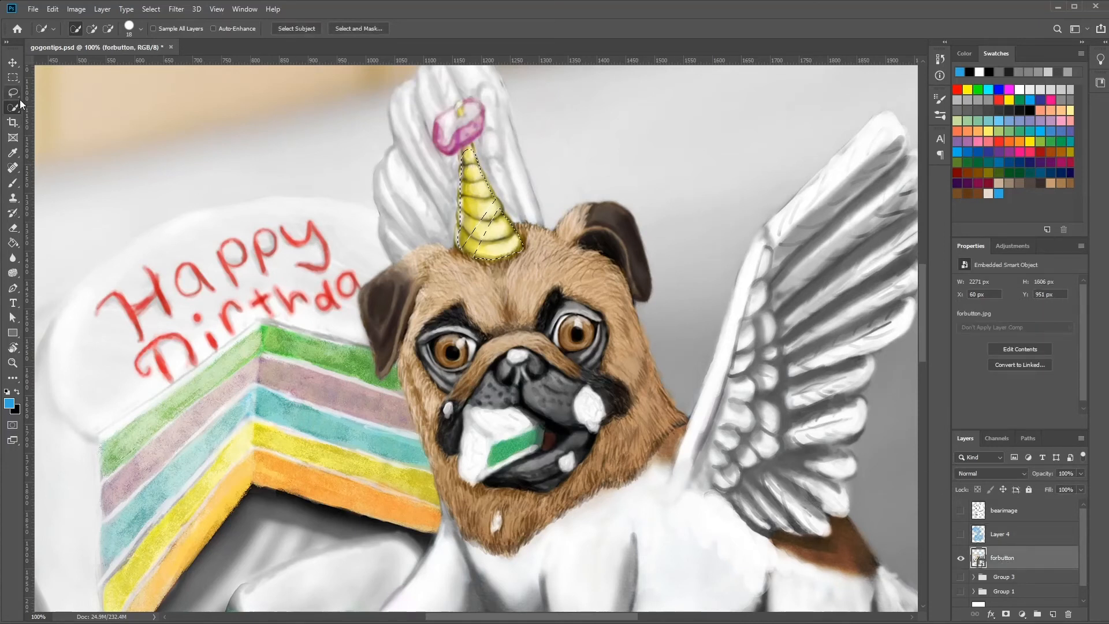
{"action": "left_click", "coordinate": [13, 183]}
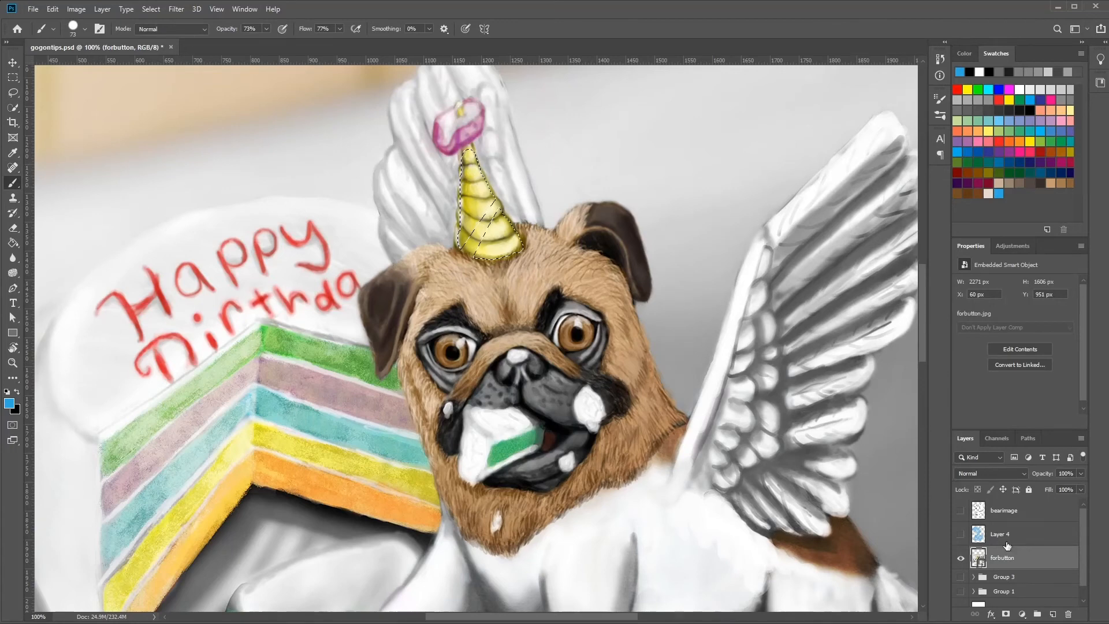
{"action": "right_click", "coordinate": [1009, 563]}
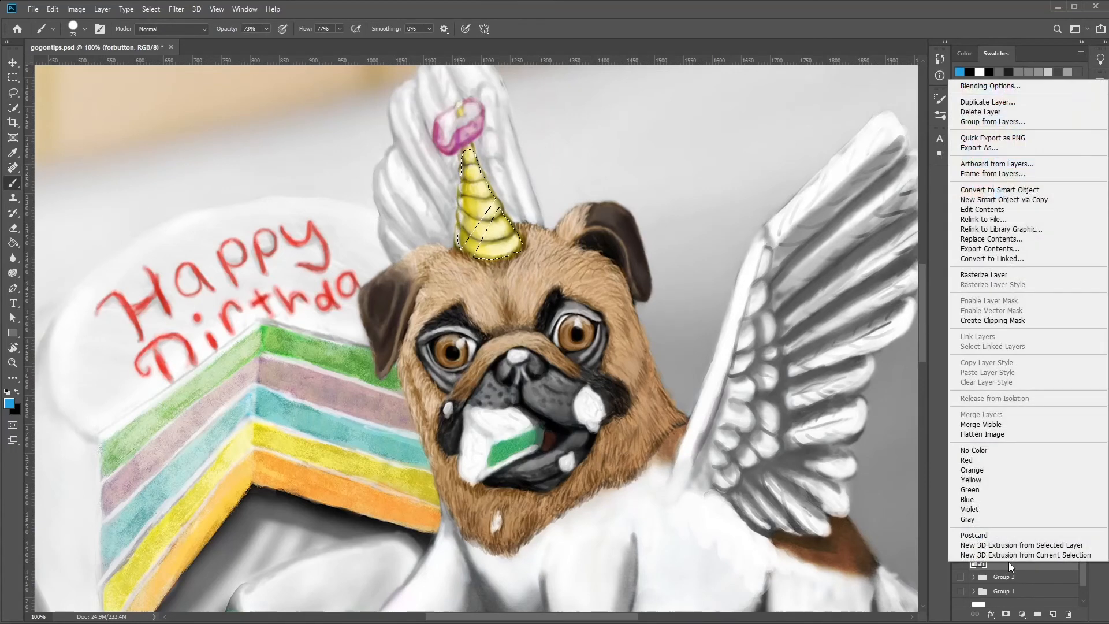
{"action": "left_click", "coordinate": [999, 275]}
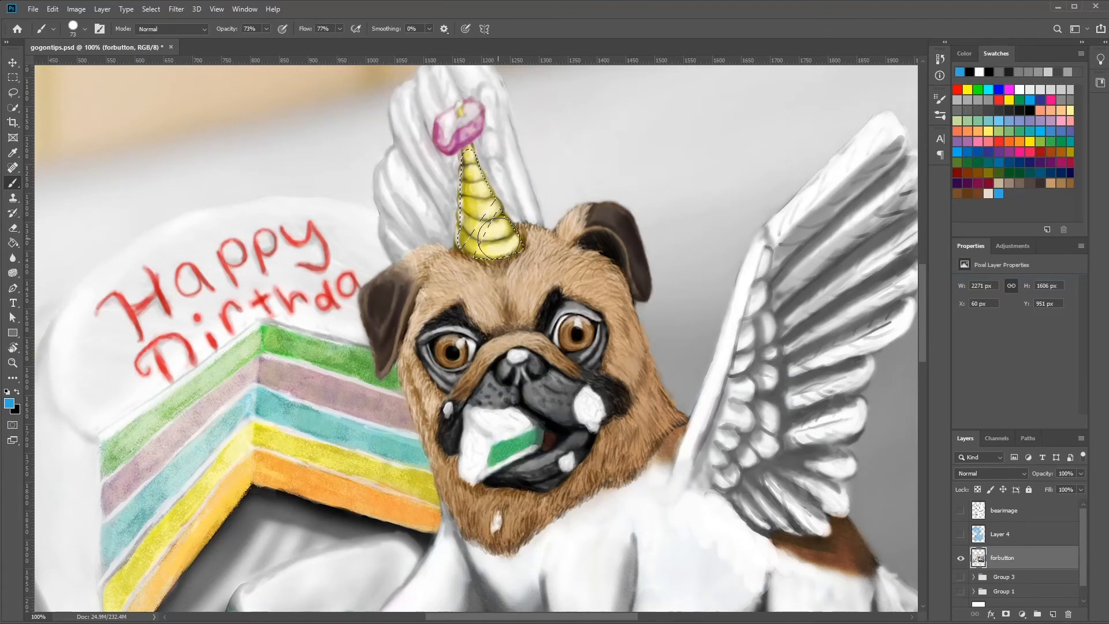
Try painting the selected horn blue on the forbutton layer and on a new layer above it, and delete the new layer's paint.
{"action": "mouse_move", "coordinate": [487, 258]}
{"action": "left_mouse_down"}
{"action": "mouse_move", "coordinate": [563, 238]}
{"action": "mouse_move", "coordinate": [505, 197]}
{"action": "mouse_move", "coordinate": [444, 189]}
{"action": "mouse_move", "coordinate": [505, 169]}
{"action": "mouse_move", "coordinate": [420, 175]}
{"action": "mouse_move", "coordinate": [488, 151]}
{"action": "left_mouse_up"}
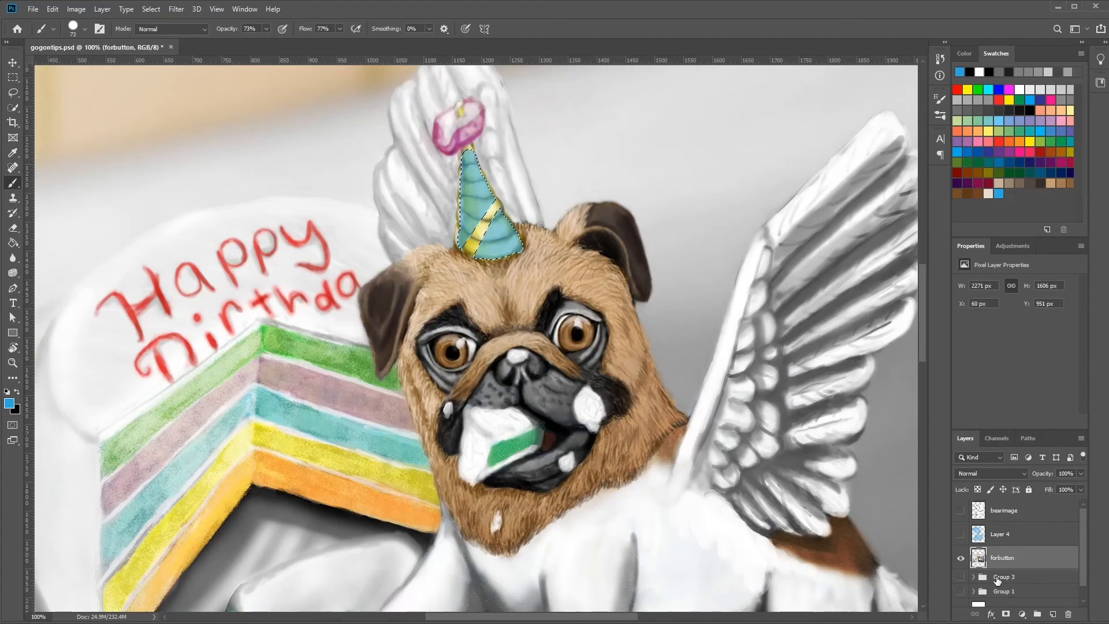
{"action": "left_click", "coordinate": [1053, 614]}
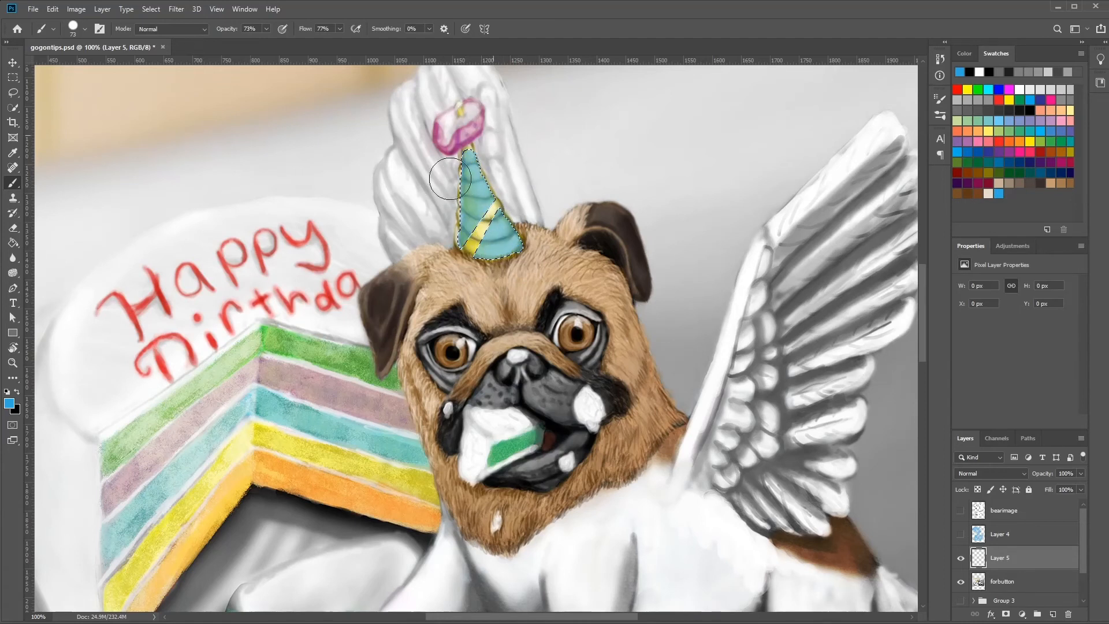
{"action": "left_click_drag", "start_coordinate": [450, 179], "coordinate": [501, 234]}
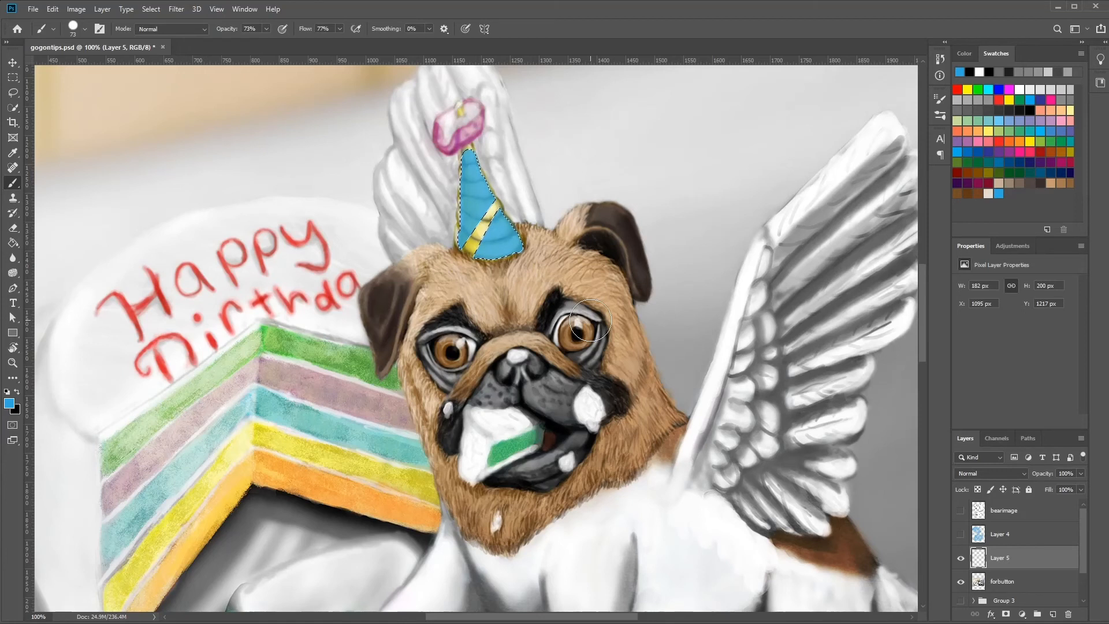
{"action": "key", "text": "Delete"}
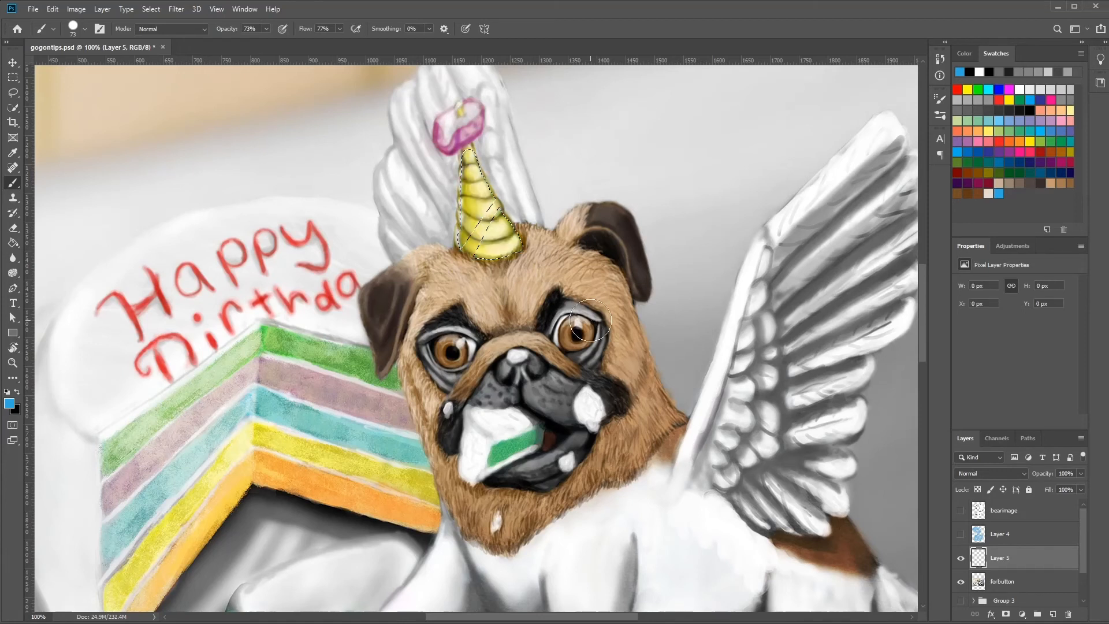